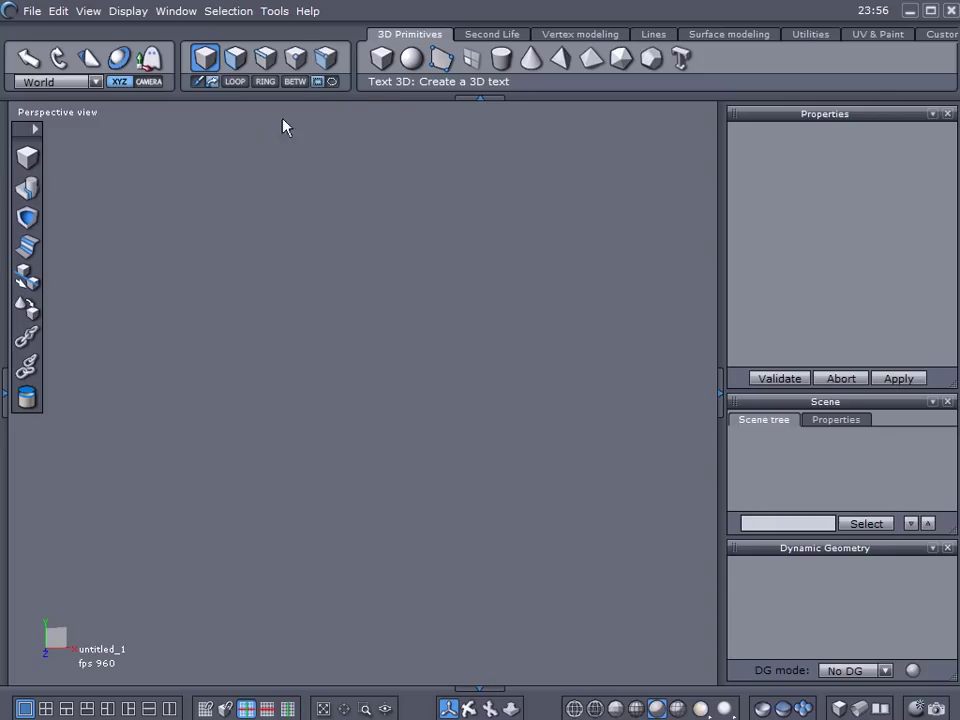
# Create a vertical cylinder about 1.44 wide and 13.2 high, with 8 points per section and 2 sections.
pyautogui.click(501, 58)
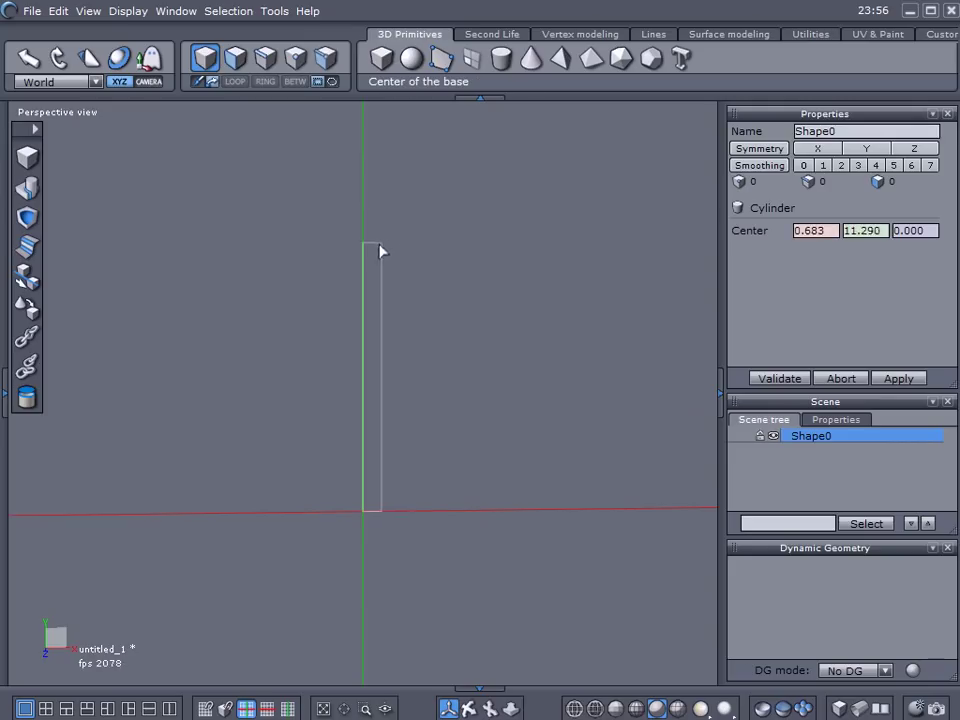
pyautogui.click(356, 257)
pyautogui.click(372, 290)
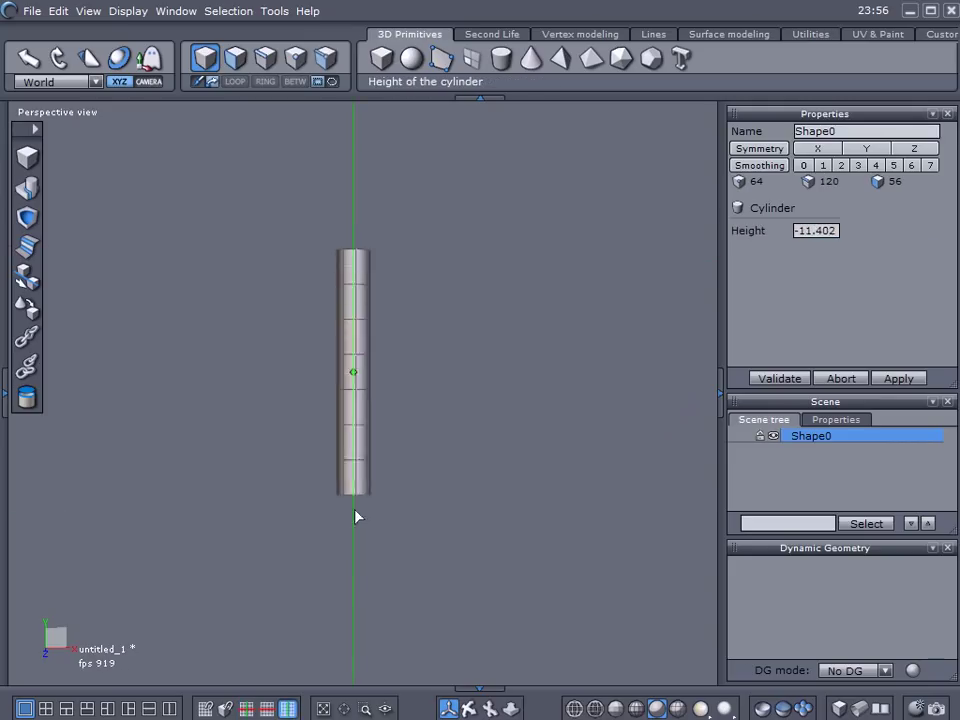
pyautogui.click(355, 570)
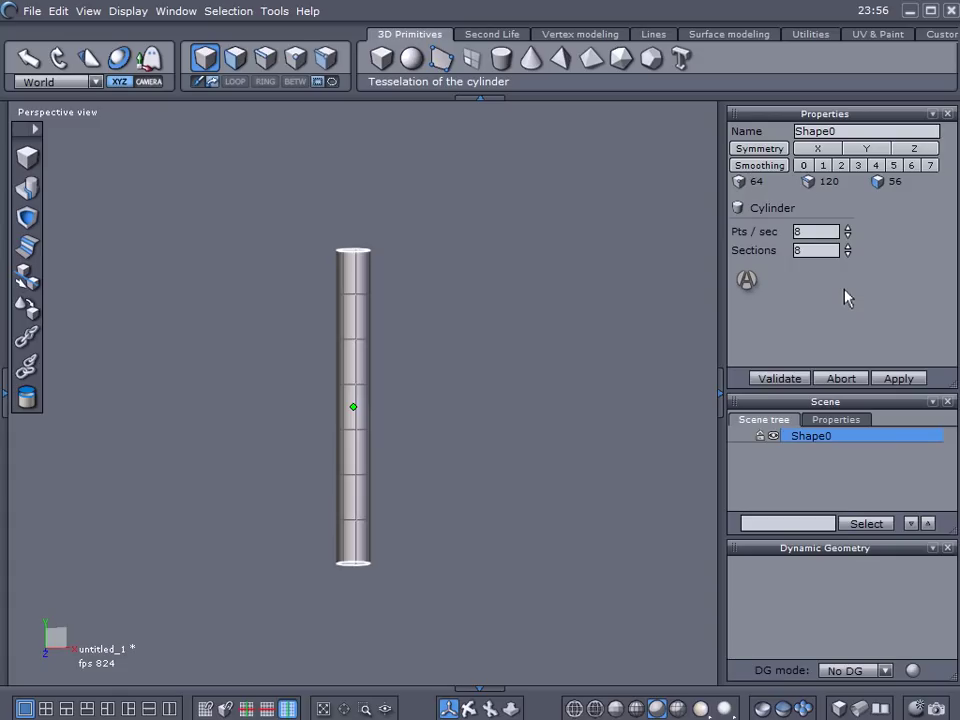
pyautogui.moveTo(849, 247); pyautogui.dragTo(849, 275)
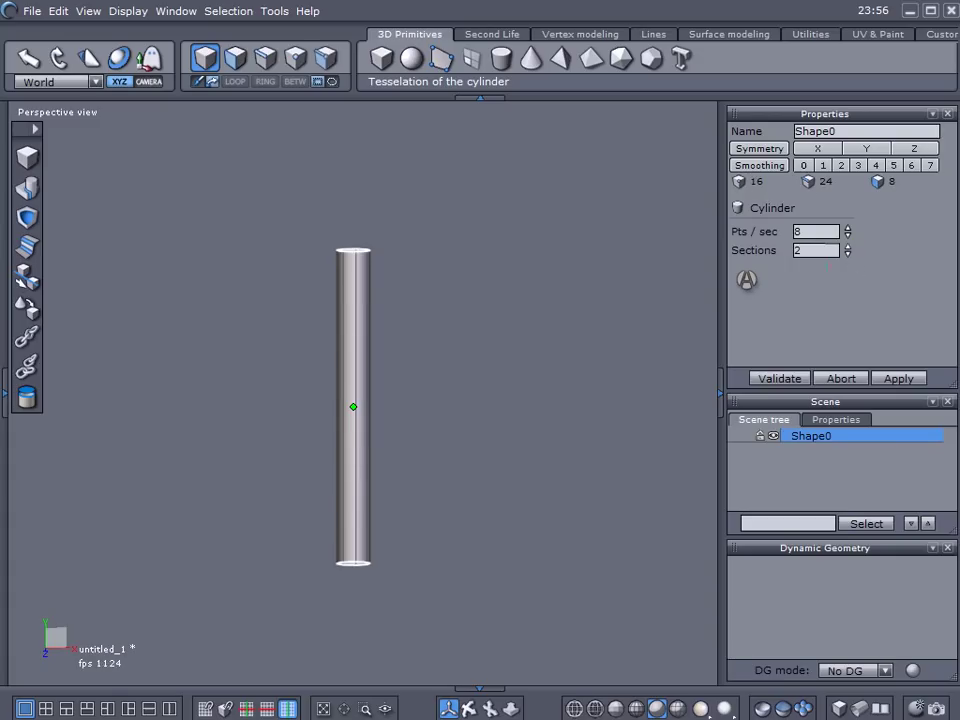
pyautogui.click(767, 377)
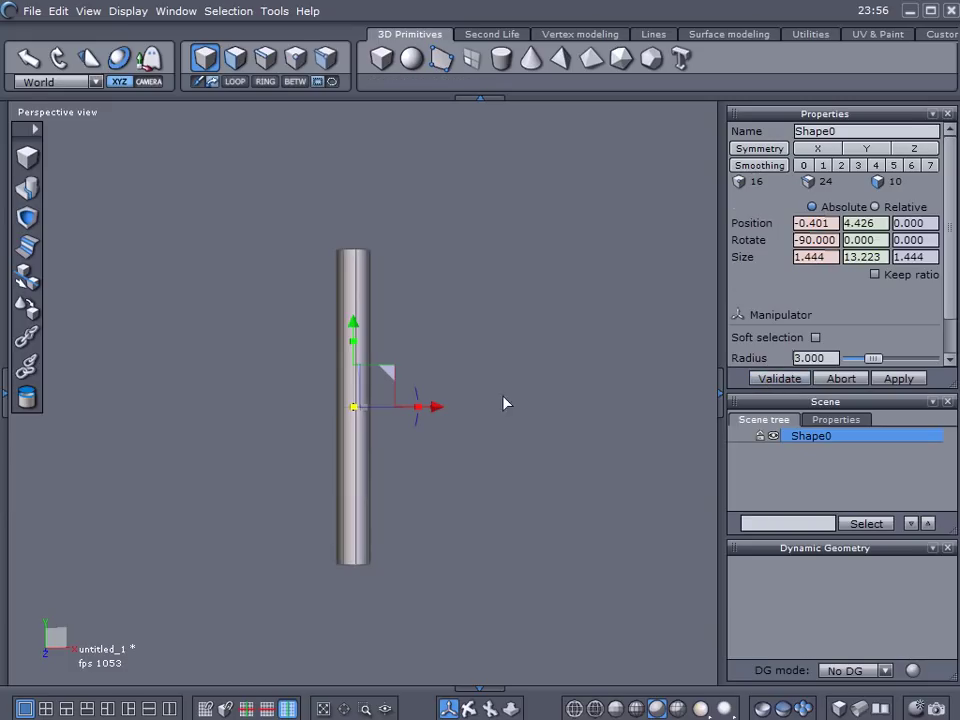
# Start a Sweep/Extrude on the cylinder's bottom end face, ready to add widening sections.
pyautogui.moveTo(475, 413); pyautogui.dragTo(480, 309, button='middle')
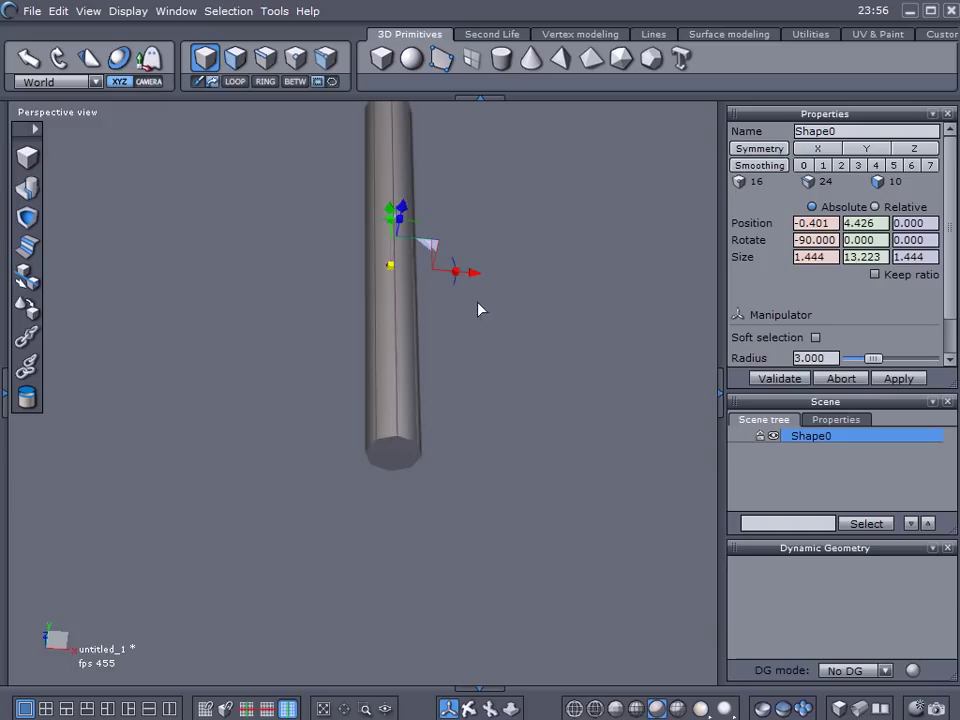
pyautogui.click(235, 60)
pyautogui.click(388, 446)
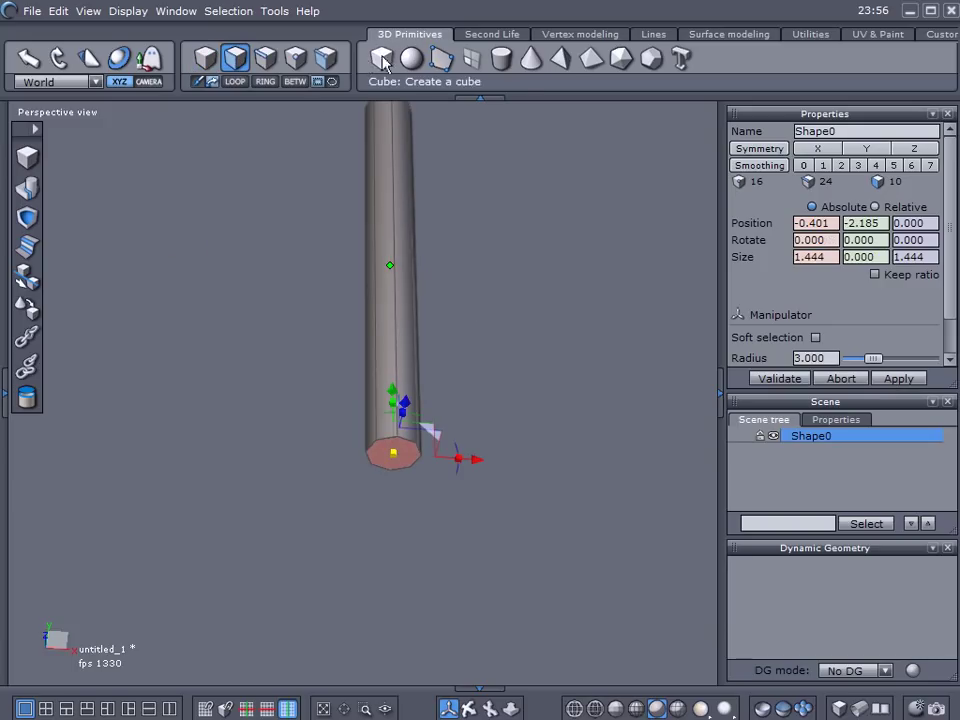
pyautogui.click(552, 36)
pyautogui.click(410, 64)
pyautogui.press('2')
pyautogui.click(355, 505)
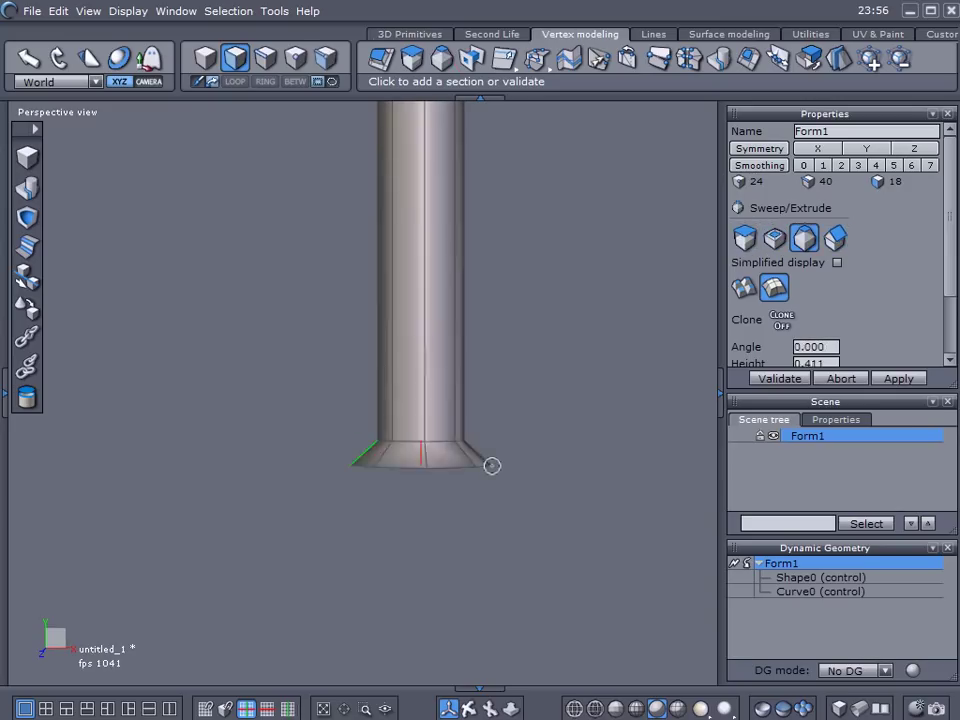
# Add successive widening sections below the shaft, ending with a straight one, to form a rounded foot about 2.6 wide.
pyautogui.moveTo(486, 449); pyautogui.dragTo(500, 478)
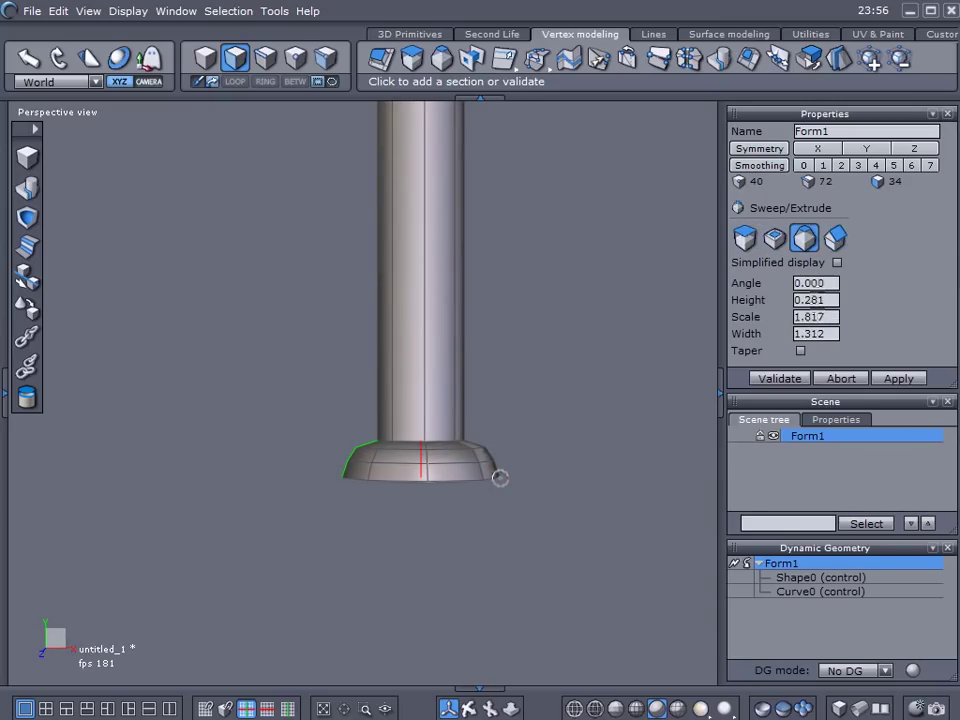
pyautogui.click(500, 478)
pyautogui.press('c')
pyautogui.press('c')
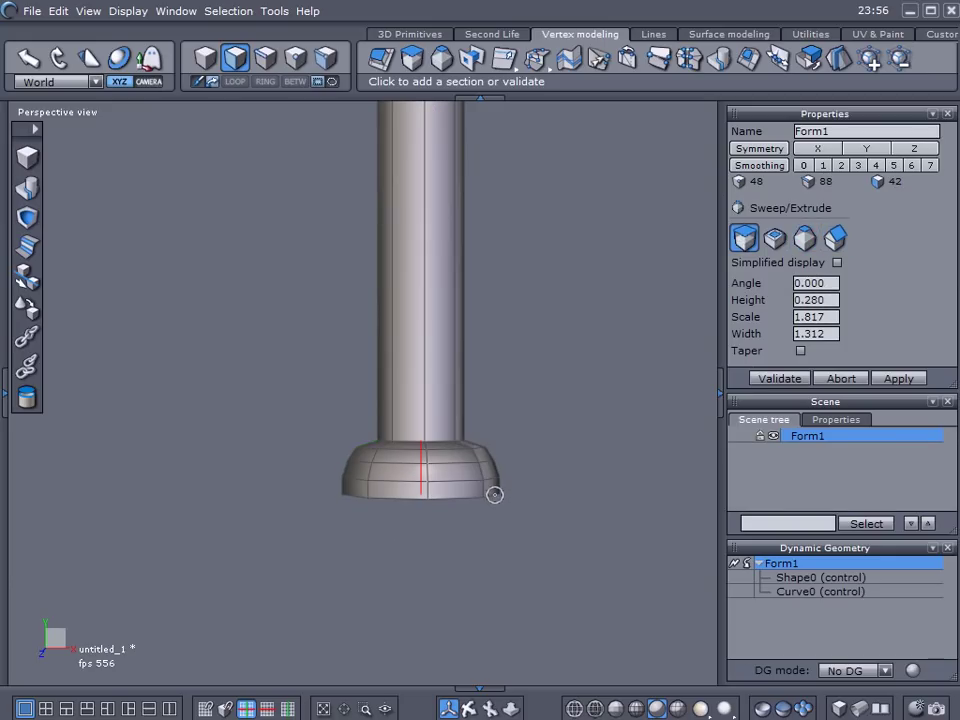
pyautogui.click(770, 378)
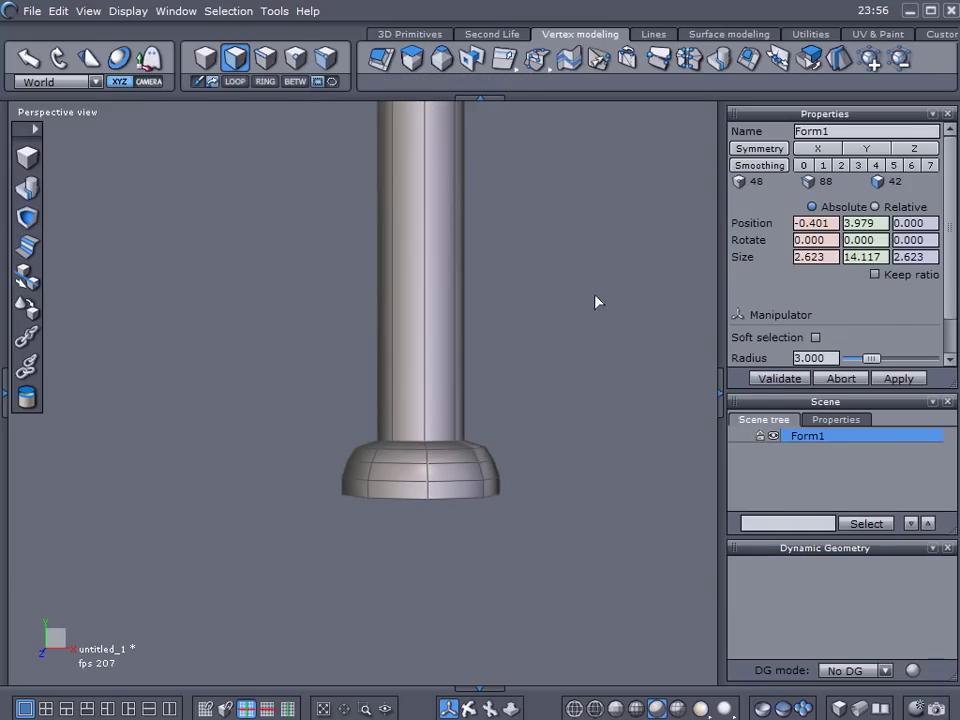
# Lengthen the shaft by raising its top end face to a Y position of about 24.17.
pyautogui.scroll(-3, 597, 302)
pyautogui.moveTo(600, 130); pyautogui.dragTo(558, 617, button='middle')
pyautogui.moveTo(428, 350); pyautogui.dragTo(561, 529, button='right')
pyautogui.click(405, 407)
pyautogui.scroll(-3, 596, 422)
pyautogui.moveTo(625, 502); pyautogui.dragTo(580, 405, button='right')
pyautogui.moveTo(530, 332); pyautogui.dragTo(537, 123)
pyautogui.moveTo(653, 338); pyautogui.dragTo(603, 340, button='middle')
pyautogui.scroll(-3, 565, 276)
pyautogui.moveTo(561, 270); pyautogui.dragTo(540, 308, button='middle')
pyautogui.moveTo(457, 193); pyautogui.dragTo(459, 164)
pyautogui.moveTo(575, 236); pyautogui.dragTo(604, 345, button='right')
pyautogui.scroll(5, 467, 240)
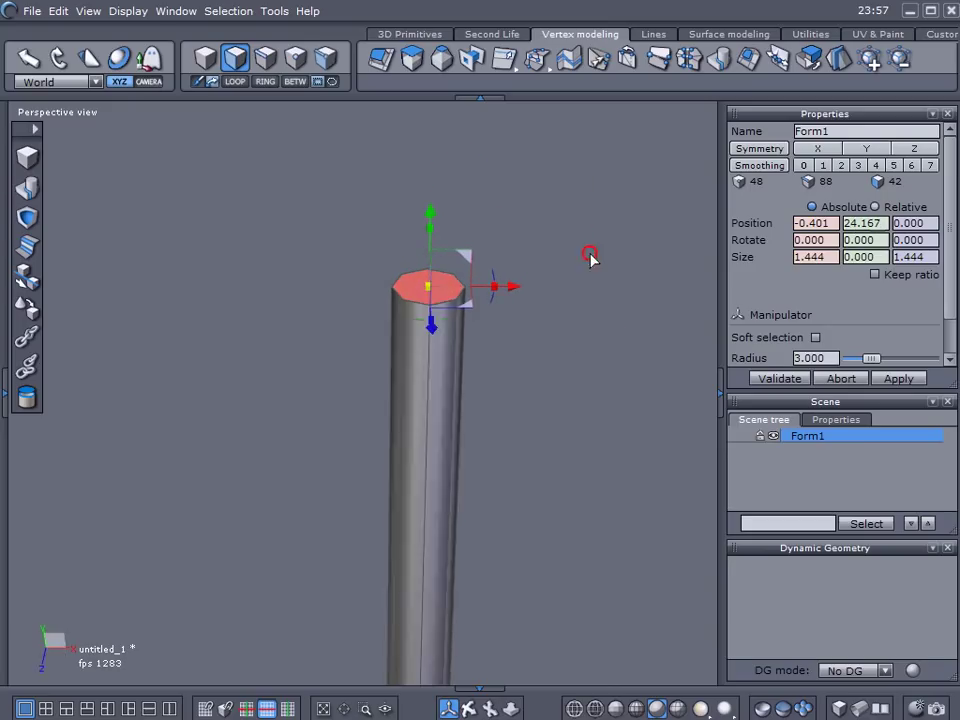
# Sweep the shaft's top face through several widening sections to form a shallow flared cap about 3.44 wide.
pyautogui.click(410, 58)
pyautogui.press('space')
pyautogui.moveTo(484, 255); pyautogui.dragTo(475, 199, button='right')
pyautogui.press('space')
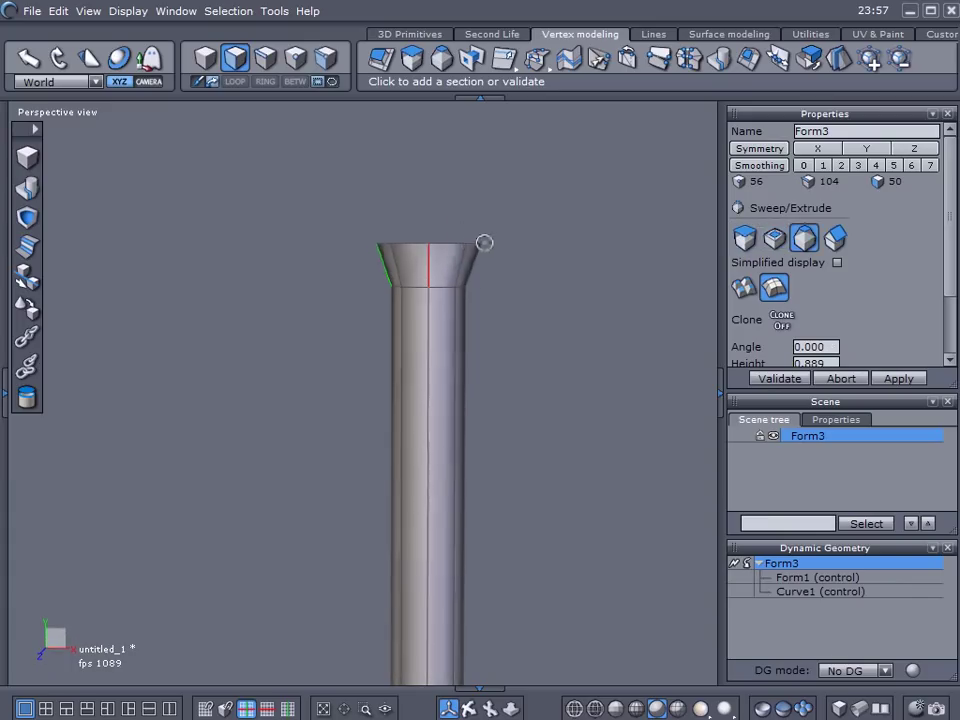
pyautogui.scroll(2, 474, 280)
pyautogui.click(476, 291)
pyautogui.click(520, 271)
pyautogui.click(540, 258)
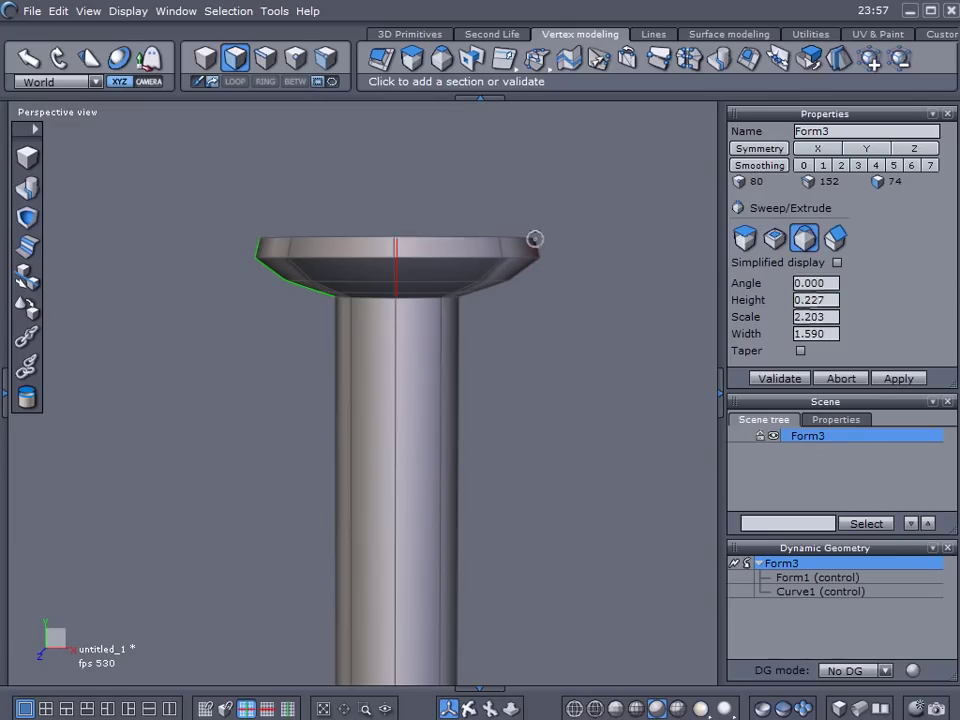
pyautogui.click(545, 244)
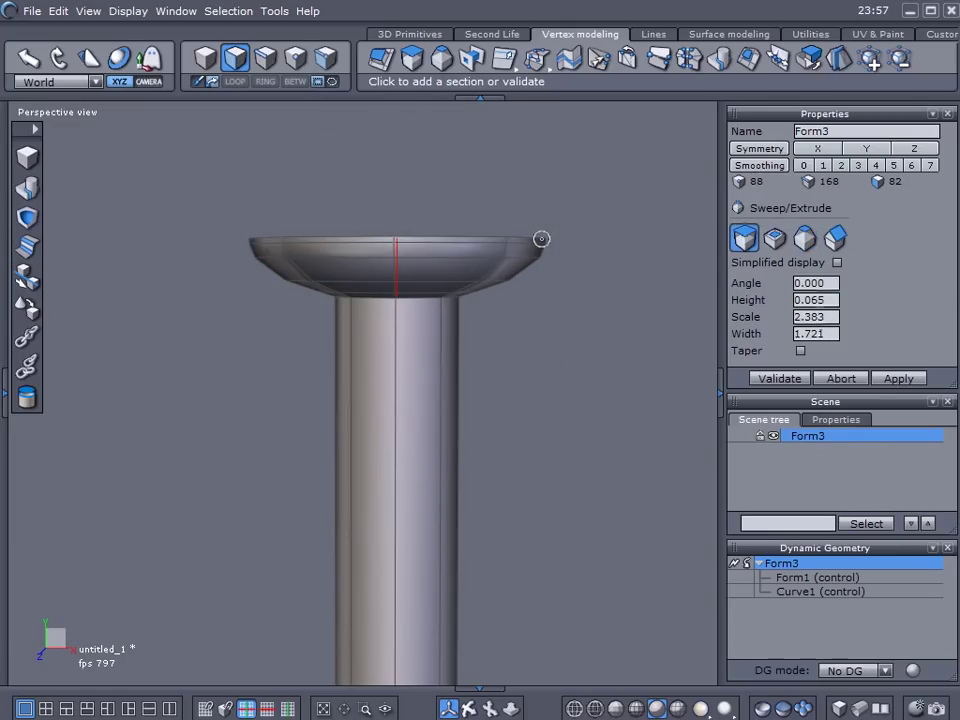
pyautogui.click(744, 238)
pyautogui.click(763, 376)
# Create a sphere about 13.7 in diameter beside the top of the column.
pyautogui.moveTo(650, 298); pyautogui.dragTo(649, 381, button='right')
pyautogui.scroll(-4, 612, 351)
pyautogui.scroll(-5, 605, 348)
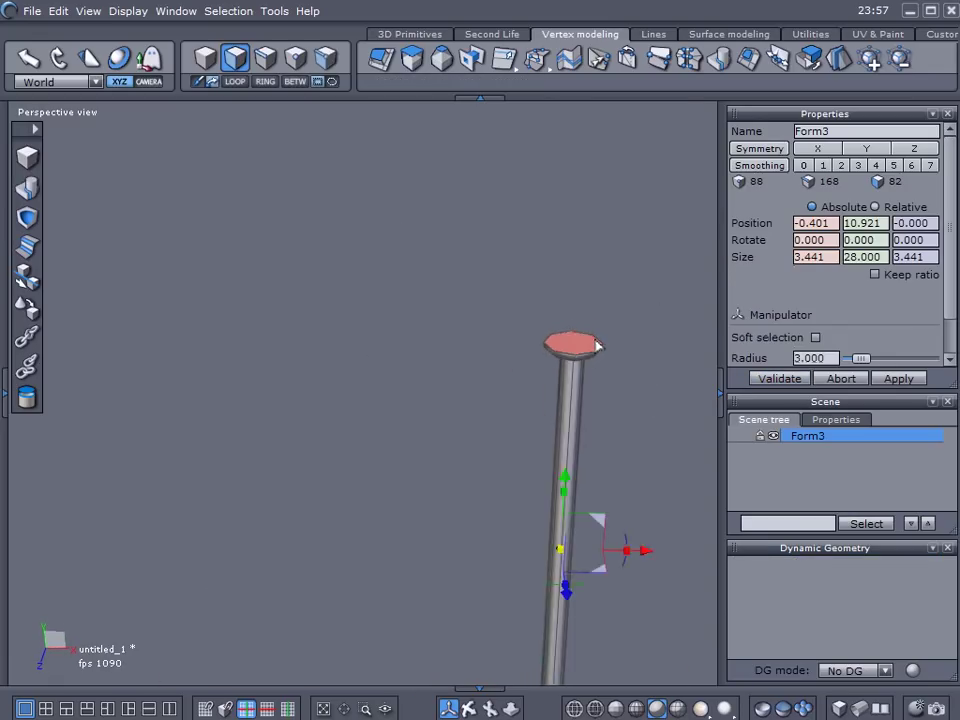
pyautogui.moveTo(585, 381); pyautogui.dragTo(482, 274, button='right')
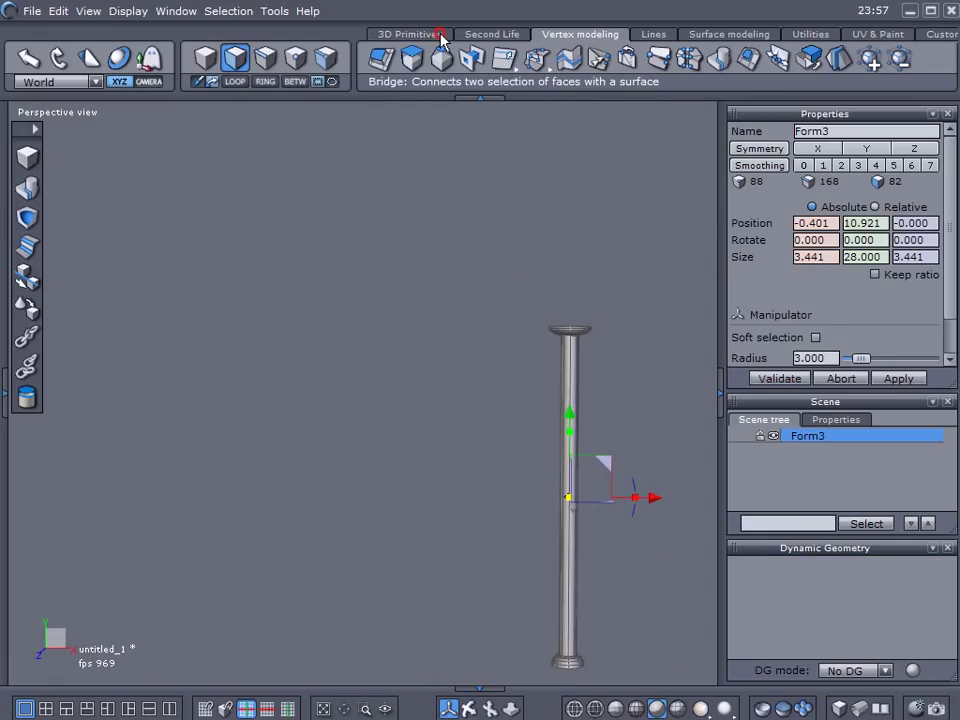
pyautogui.click(408, 34)
pyautogui.click(409, 58)
pyautogui.moveTo(309, 227); pyautogui.dragTo(436, 318)
pyautogui.click(778, 378)
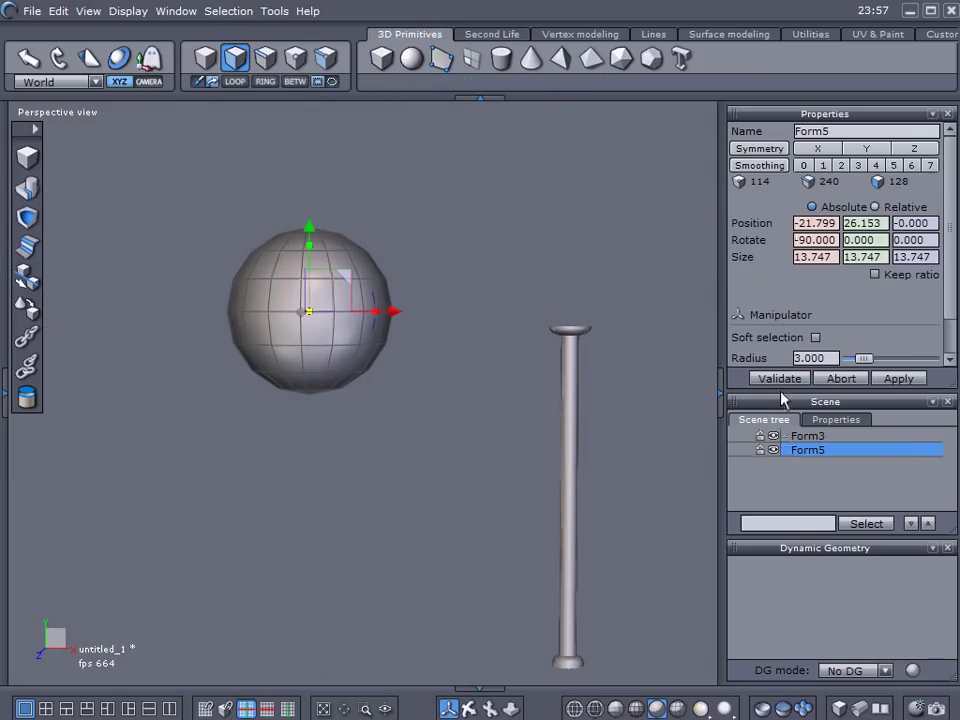
# Set the X position of both the sphere and the column to 0.
pyautogui.click(837, 223)
pyautogui.write('0')
pyautogui.press('Return')
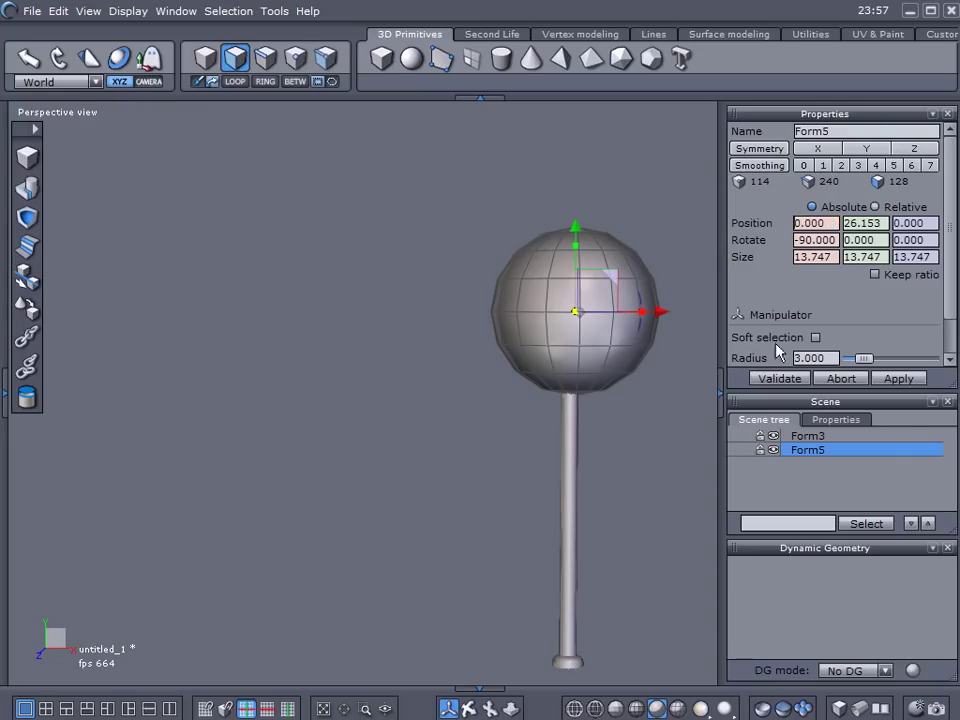
pyautogui.click(797, 436)
pyautogui.click(830, 223)
pyautogui.write('0')
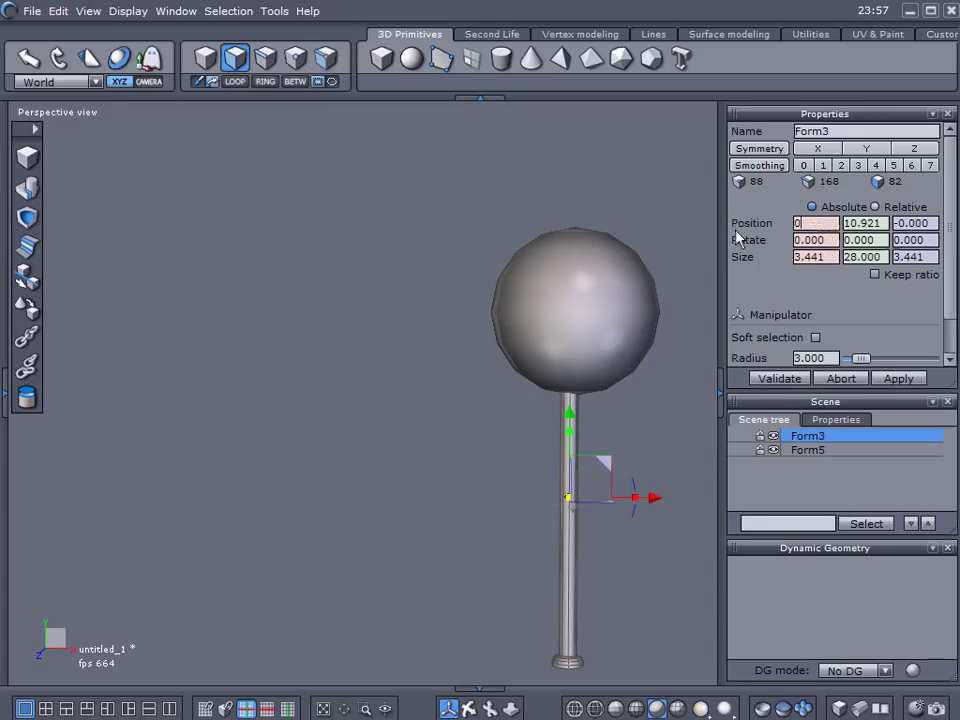
pyautogui.press('Return')
# Scale the sphere uniformly down to a size of about 4.6.
pyautogui.click(775, 451)
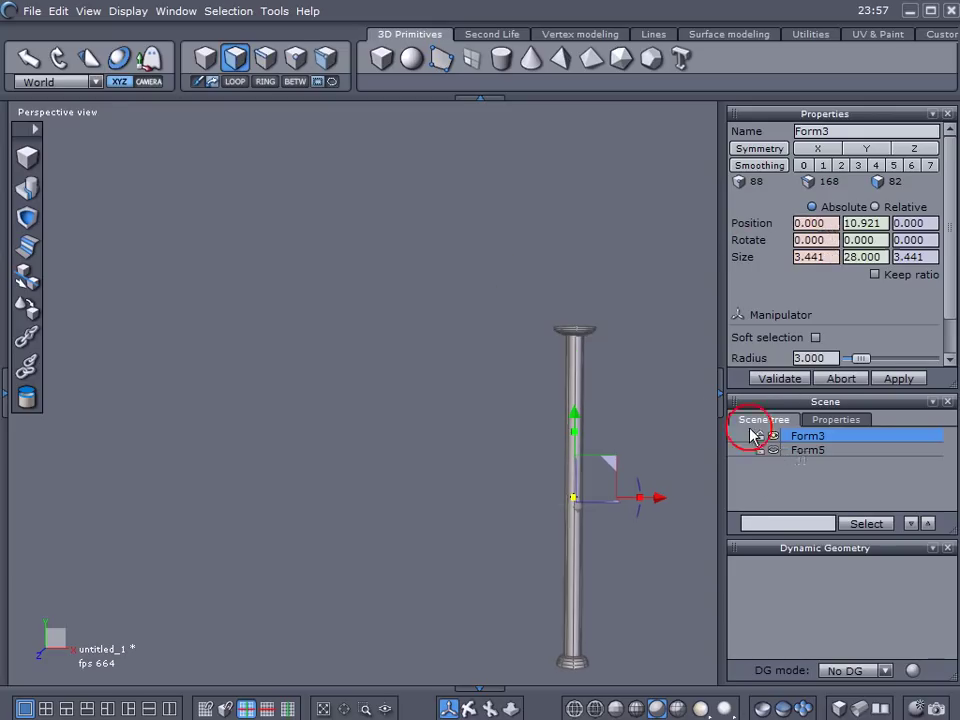
pyautogui.click(775, 451)
pyautogui.doubleClick(773, 438)
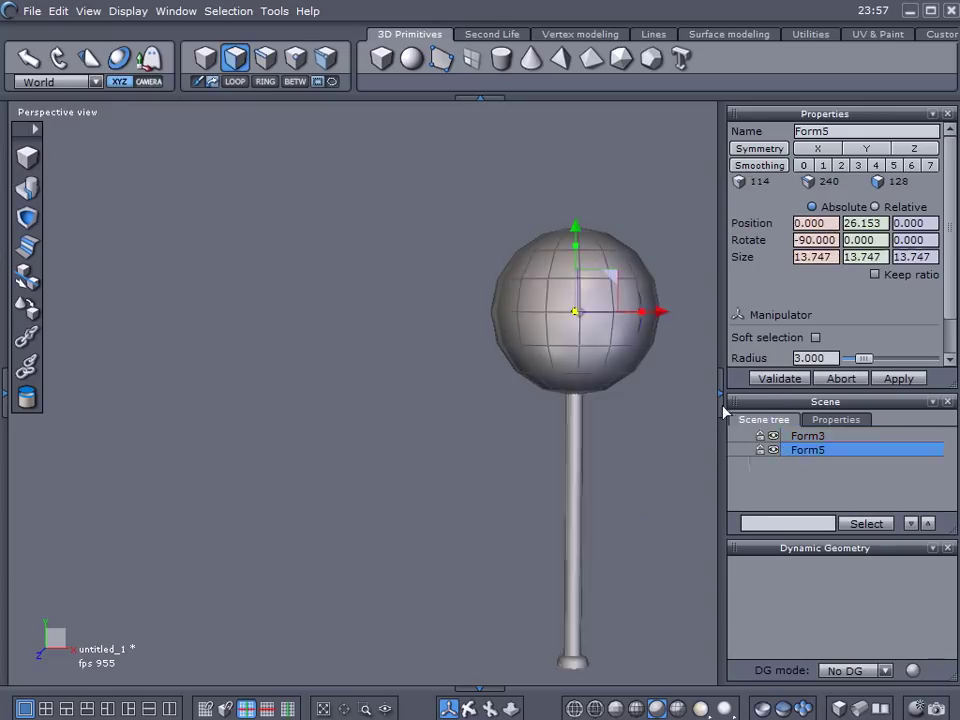
pyautogui.scroll(3, 634, 292)
pyautogui.moveTo(548, 322); pyautogui.dragTo(489, 332)
pyautogui.scroll(5, 536, 304)
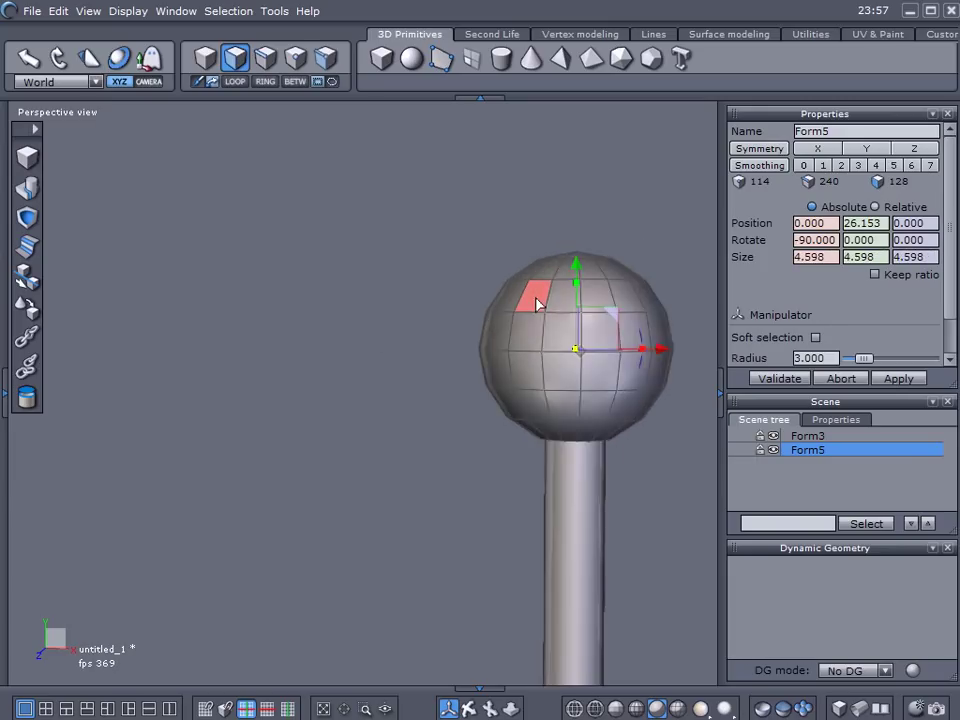
# Raise the sphere to a Y position of about 26.6 so it sits in the column's cap.
pyautogui.moveTo(482, 311); pyautogui.dragTo(349, 317, button='middle')
pyautogui.moveTo(406, 282); pyautogui.dragTo(422, 251)
pyautogui.click(580, 433)
pyautogui.scroll(-6, 583, 405)
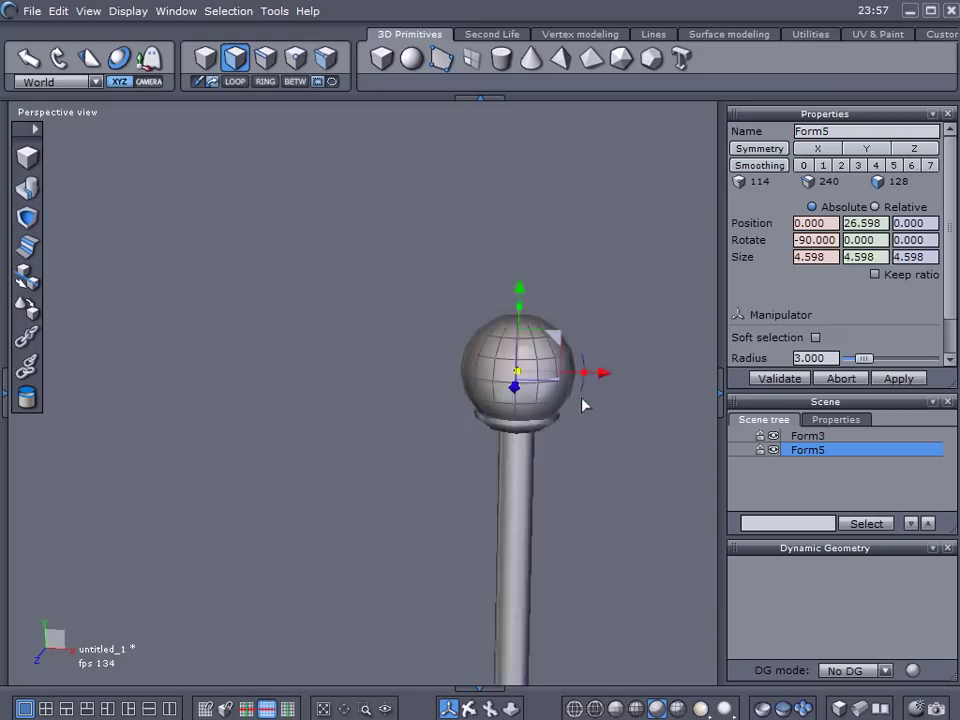
pyautogui.moveTo(577, 405); pyautogui.dragTo(527, 402, button='middle')
pyautogui.moveTo(527, 402); pyautogui.dragTo(507, 358, button='right')
pyautogui.scroll(8, 507, 358)
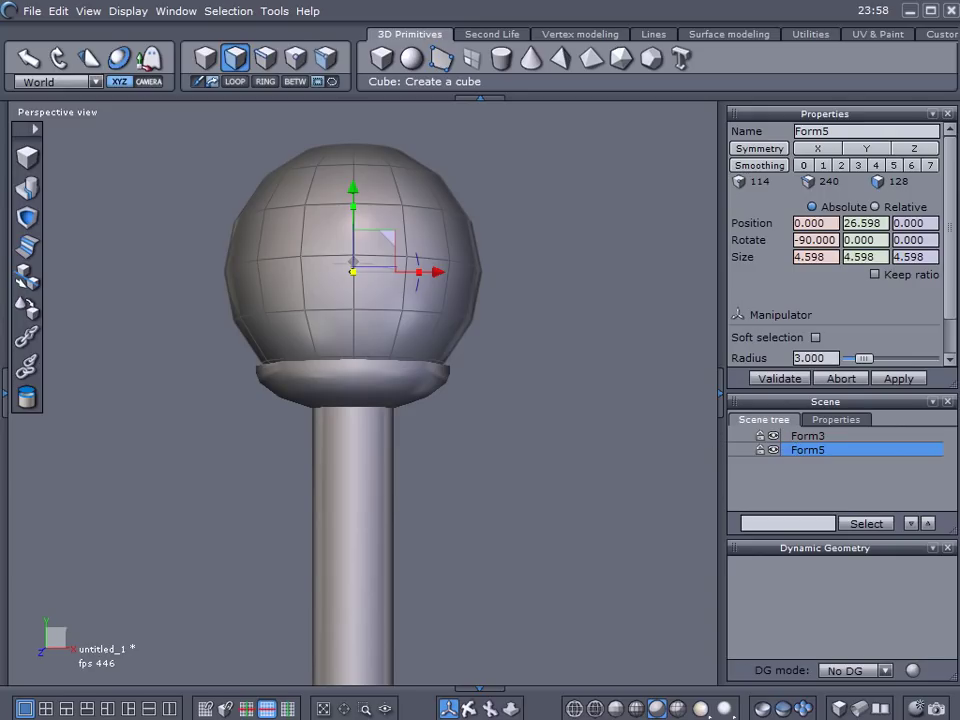
# Show the material and shading domain settings, select the column and hide the sphere.
pyautogui.click(6, 397)
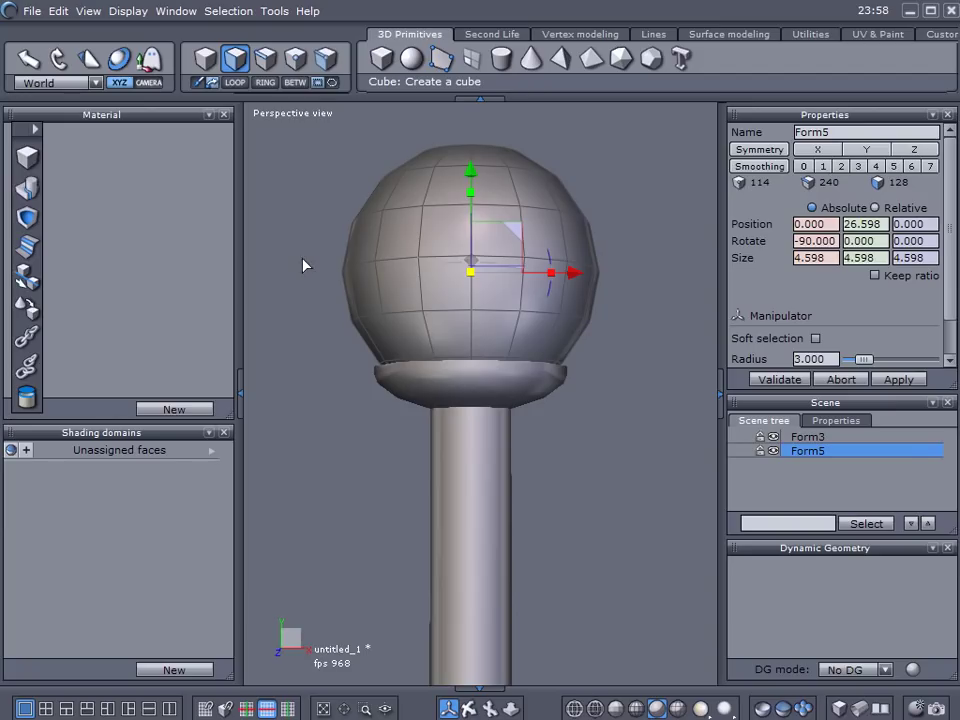
pyautogui.click(790, 437)
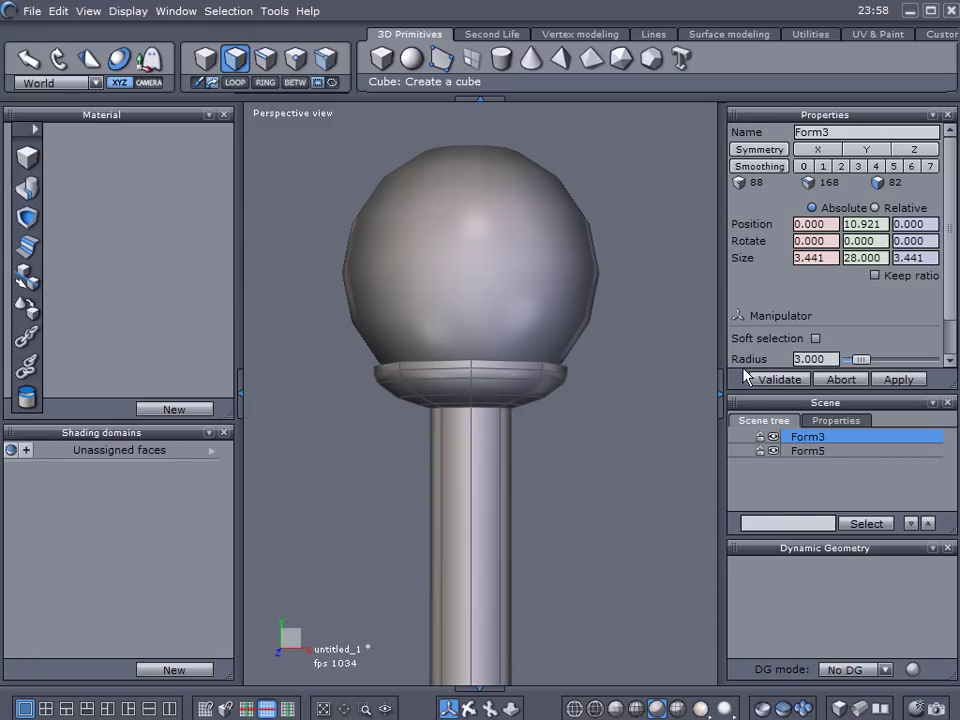
pyautogui.click(773, 451)
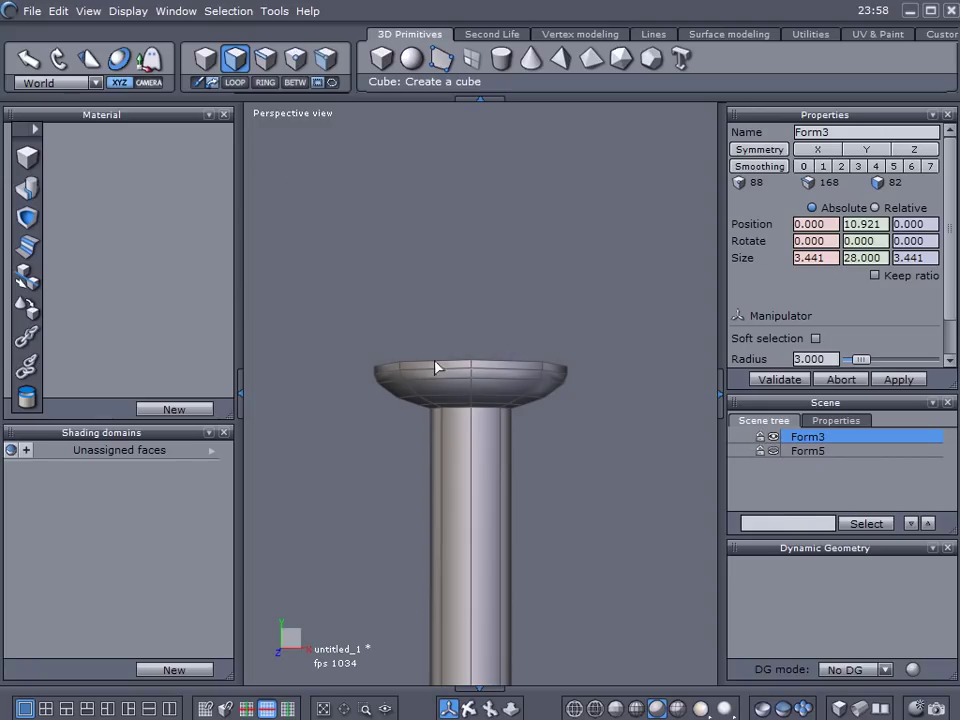
# Select the top face of the column's cap and grow the selection over all cap faces down to the shaft.
pyautogui.moveTo(512, 542); pyautogui.dragTo(611, 296, button='middle')
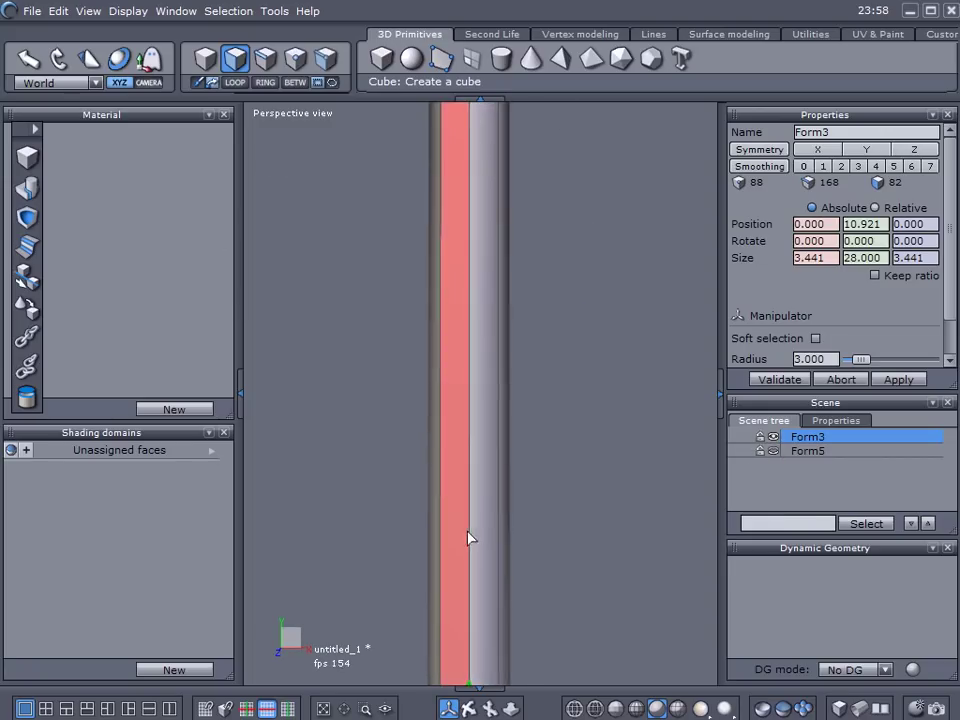
pyautogui.moveTo(579, 296)
pyautogui.mouseDown(button='right')
pyautogui.moveTo(579, 497)
pyautogui.moveTo(585, 476)
pyautogui.mouseUp(button='right')
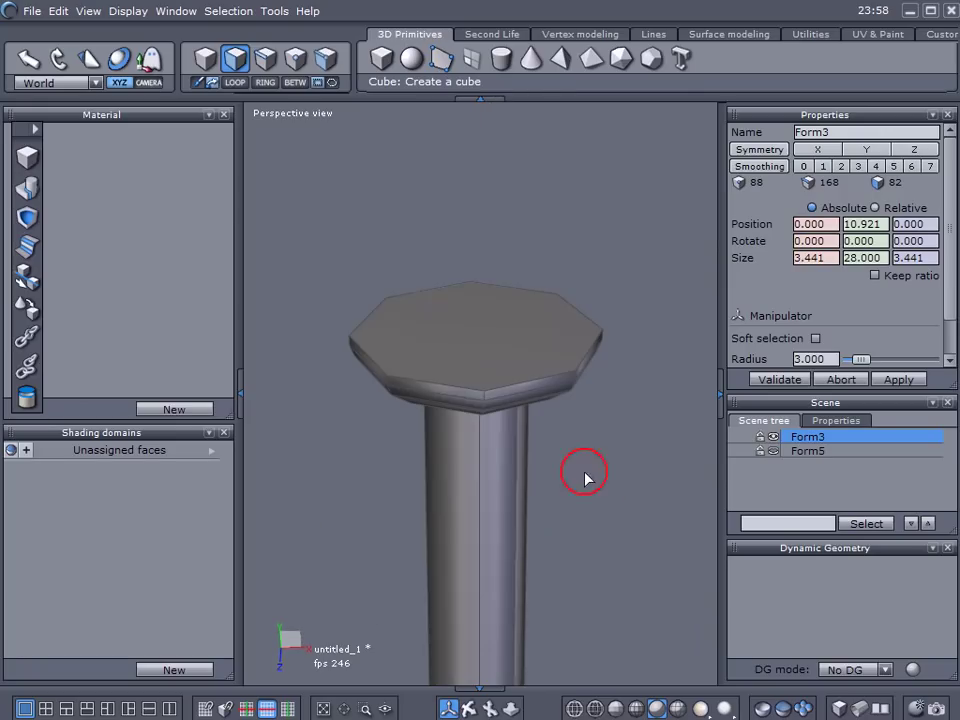
pyautogui.click(495, 334)
pyautogui.moveTo(290, 483); pyautogui.dragTo(306, 341, button='right')
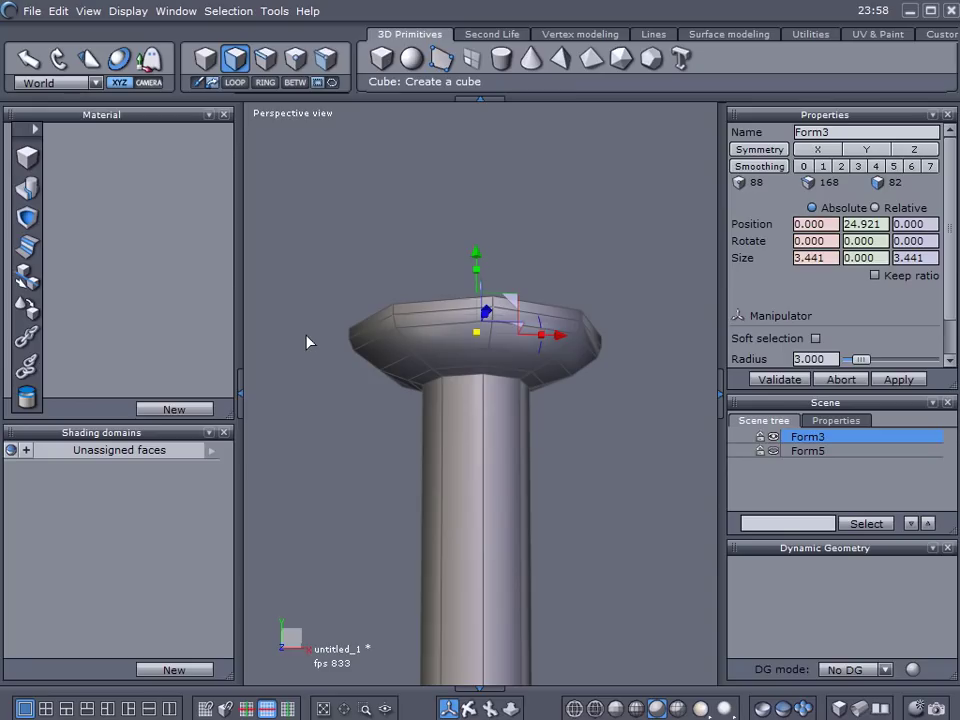
pyautogui.hotkey('ctrl', '+')
pyautogui.hotkey('ctrl', '+')
pyautogui.hotkey('ctrl', '+')
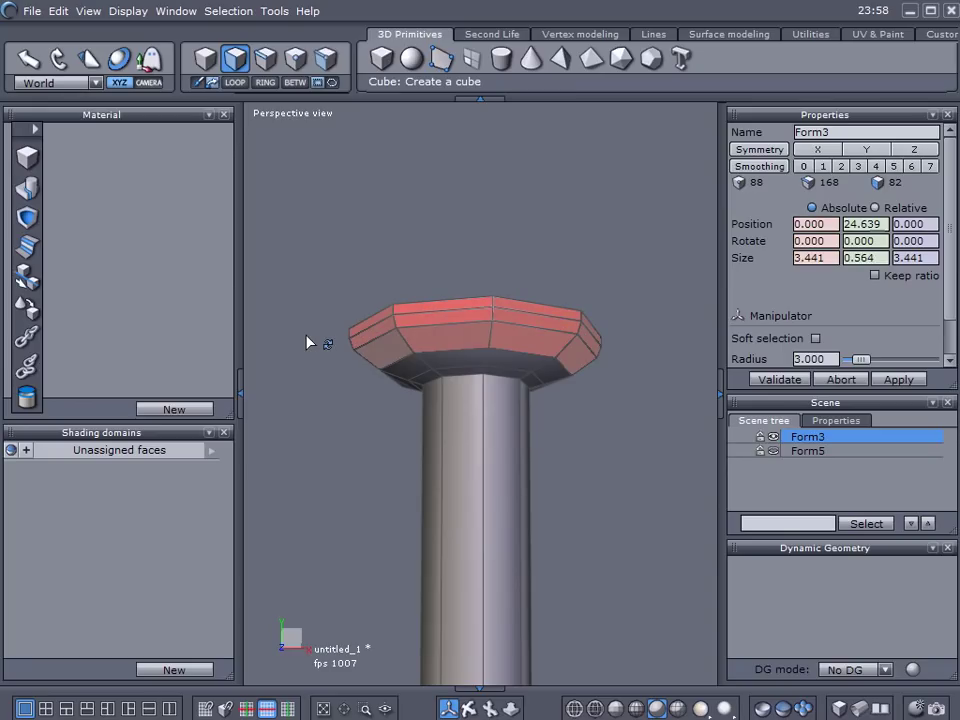
pyautogui.hotkey('ctrl', '+')
pyautogui.hotkey('ctrl', '+')
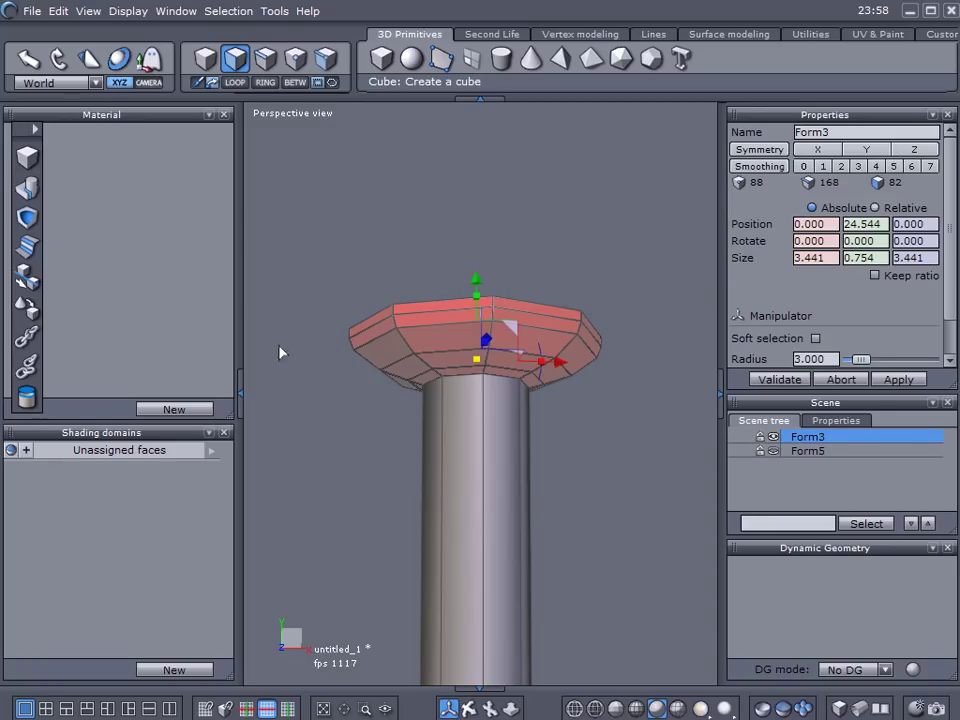
# Create a new shading domain from the selected cap faces and give it a new near-black material.
pyautogui.click(145, 669)
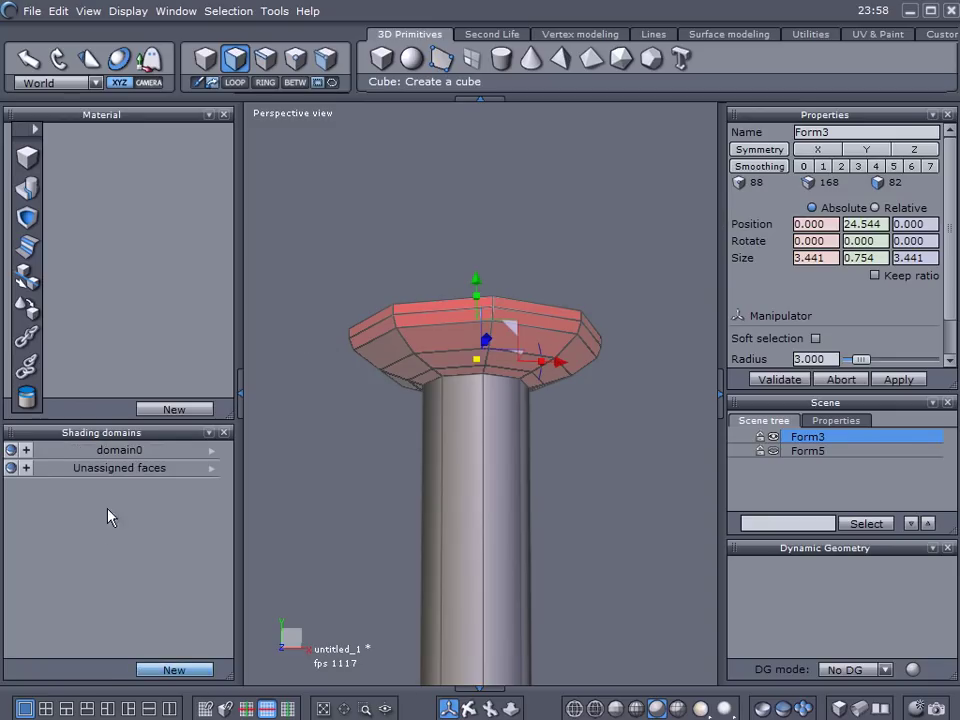
pyautogui.click(171, 410)
pyautogui.click(77, 151)
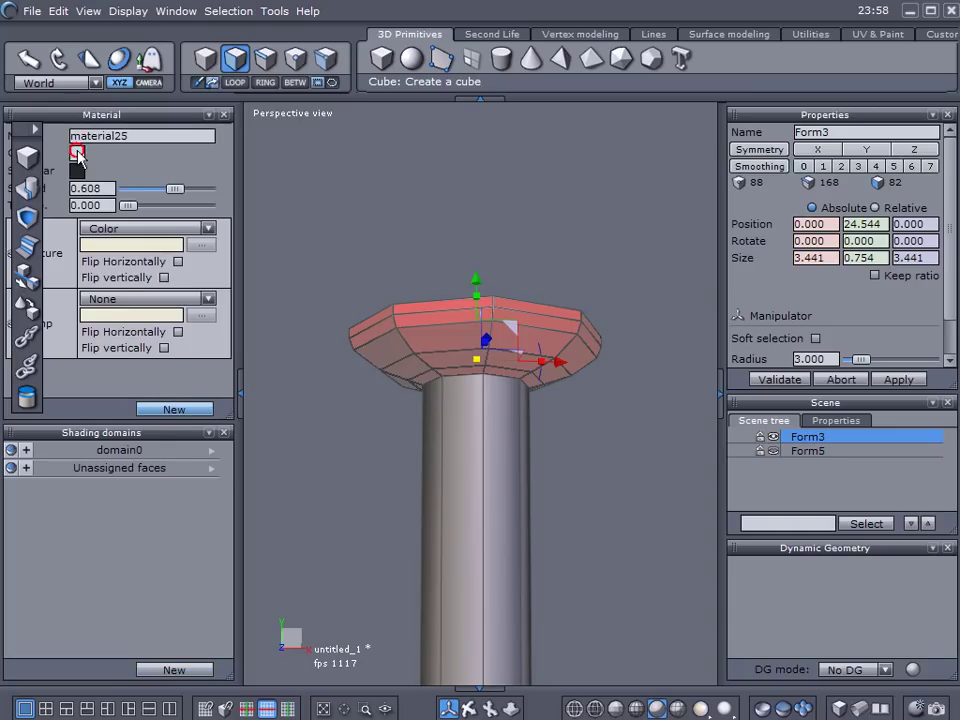
pyautogui.click(396, 204)
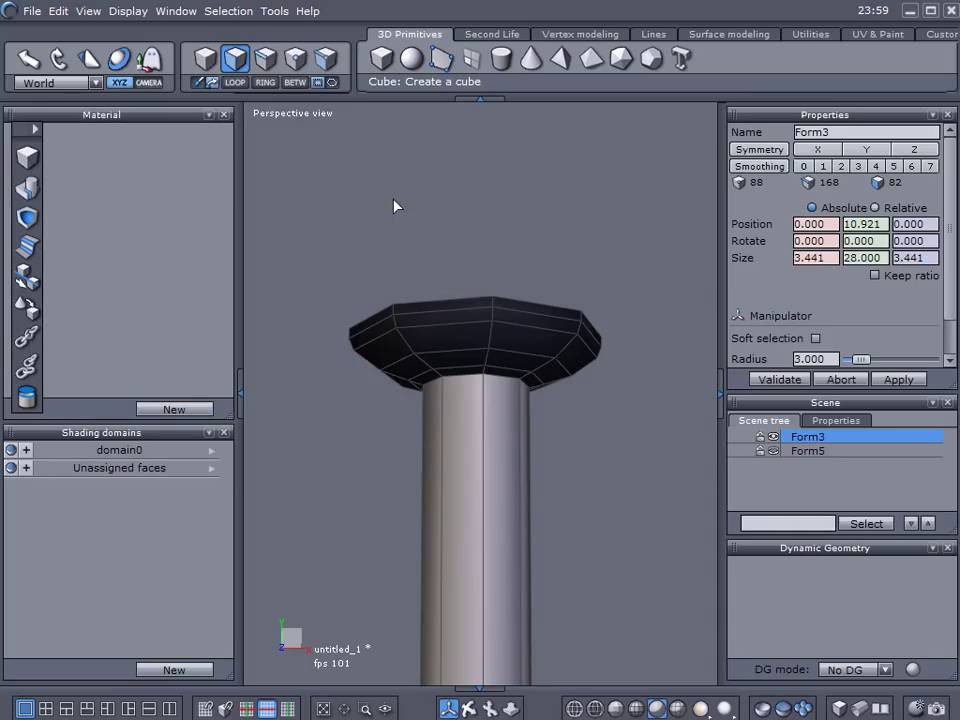
# Select all faces of the column's foot, from the underside up to the shaft, and add them to the cap's shading domain.
pyautogui.scroll(-3, 437, 386)
pyautogui.moveTo(557, 493); pyautogui.dragTo(568, 101, button='middle')
pyautogui.scroll(5, 439, 371)
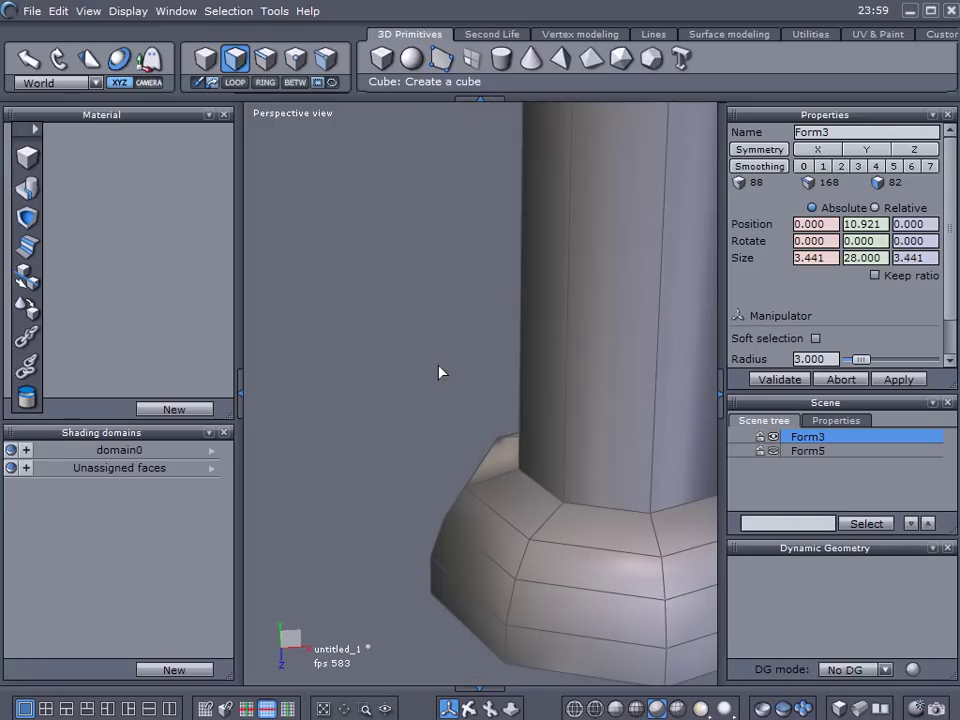
pyautogui.click(450, 418)
pyautogui.click(497, 530)
pyautogui.scroll(-5, 500, 420)
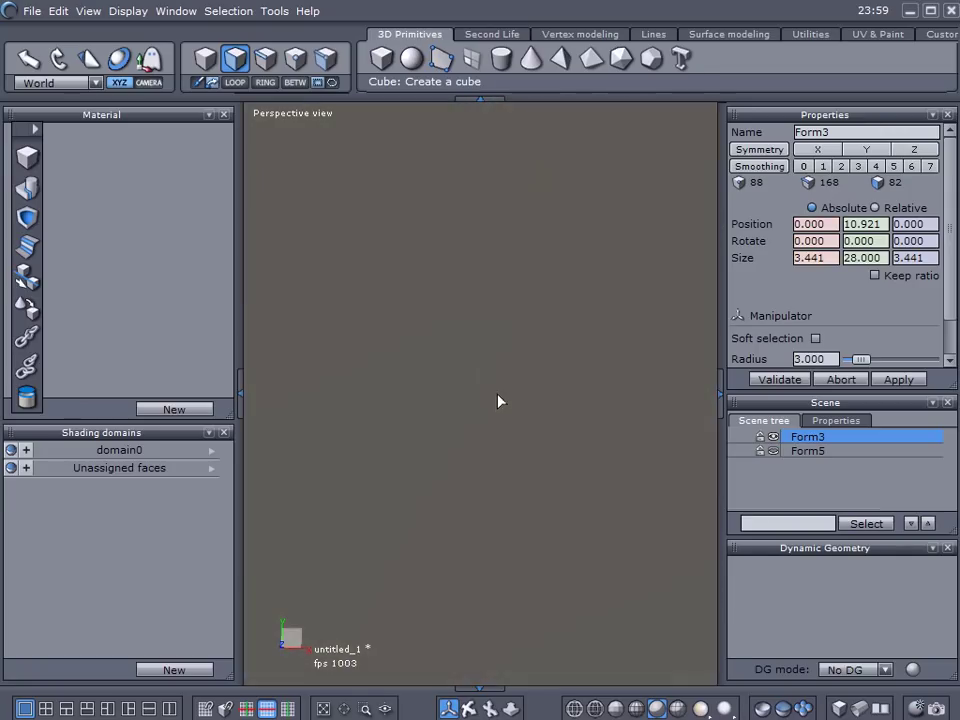
pyautogui.click(505, 425)
pyautogui.scroll(3, 362, 369)
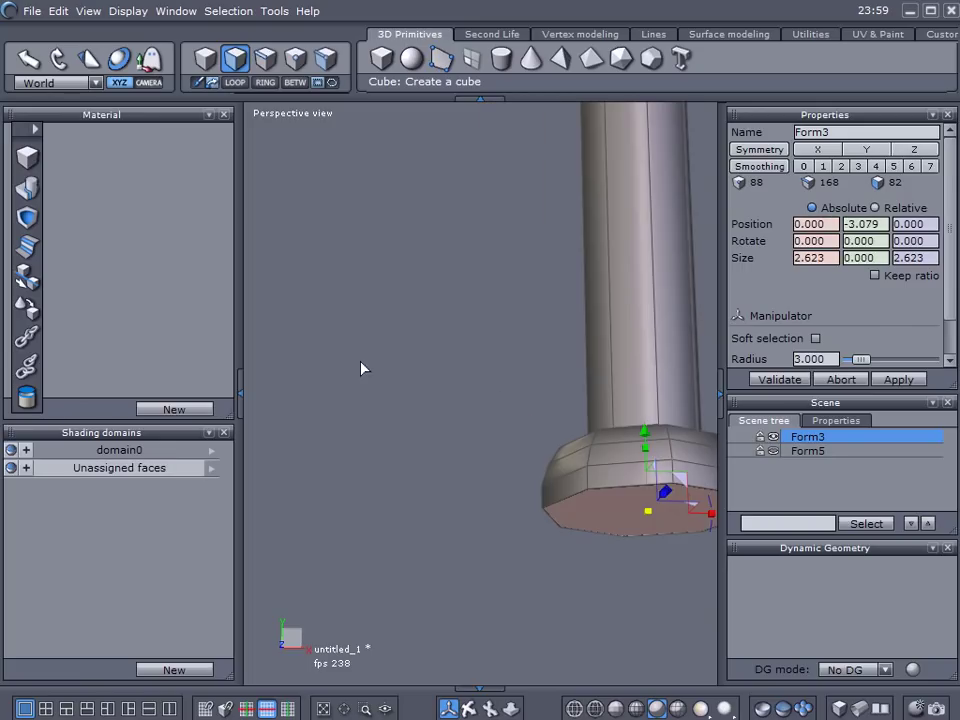
pyautogui.moveTo(349, 388); pyautogui.dragTo(279, 490, button='middle')
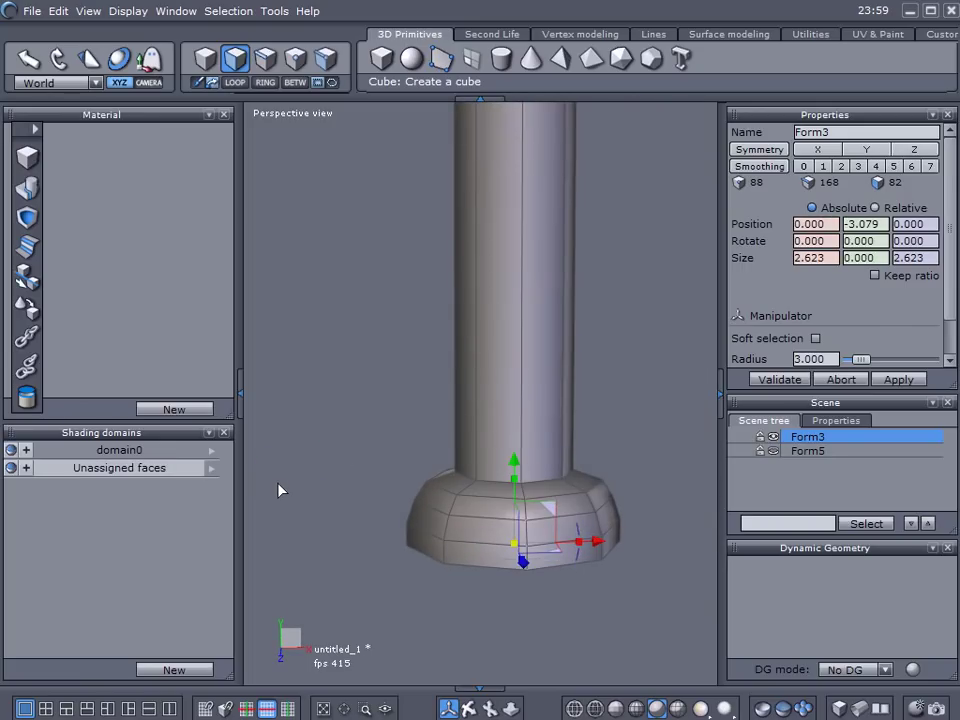
pyautogui.press('Up')
pyautogui.press('Up')
pyautogui.press('Up')
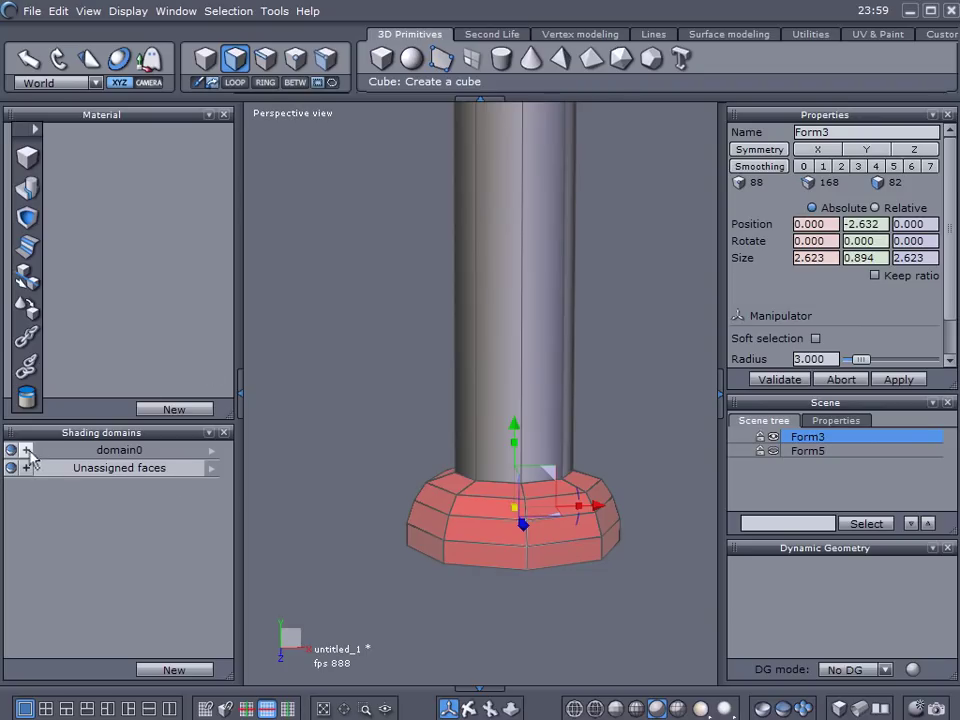
pyautogui.click(369, 491)
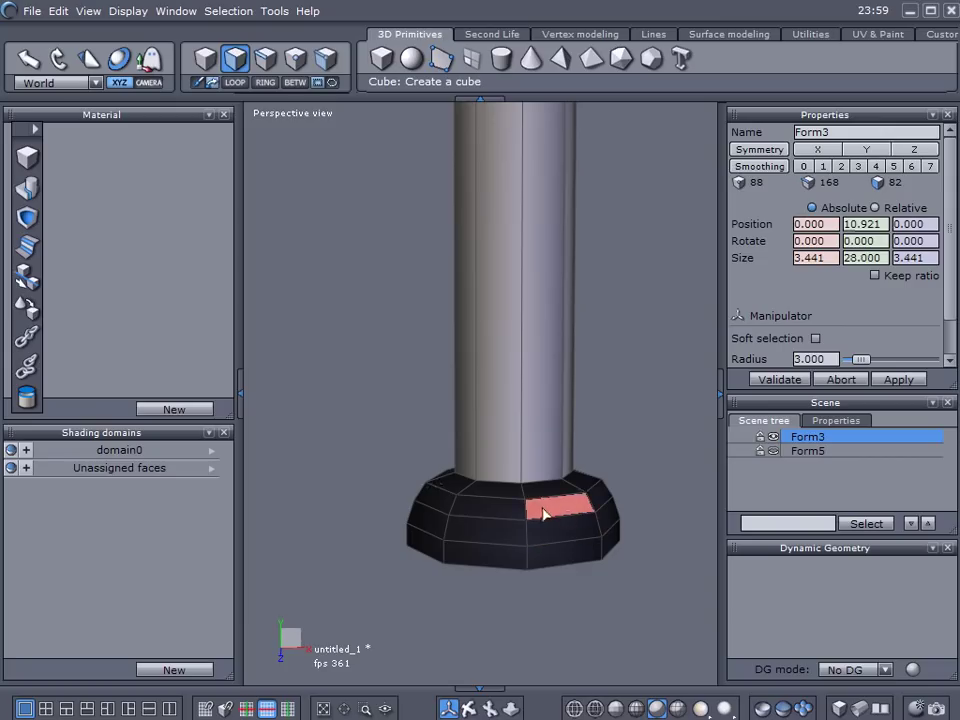
# Show the sphere again, select it and give it a new dark blue material.
pyautogui.scroll(-5, 400, 320)
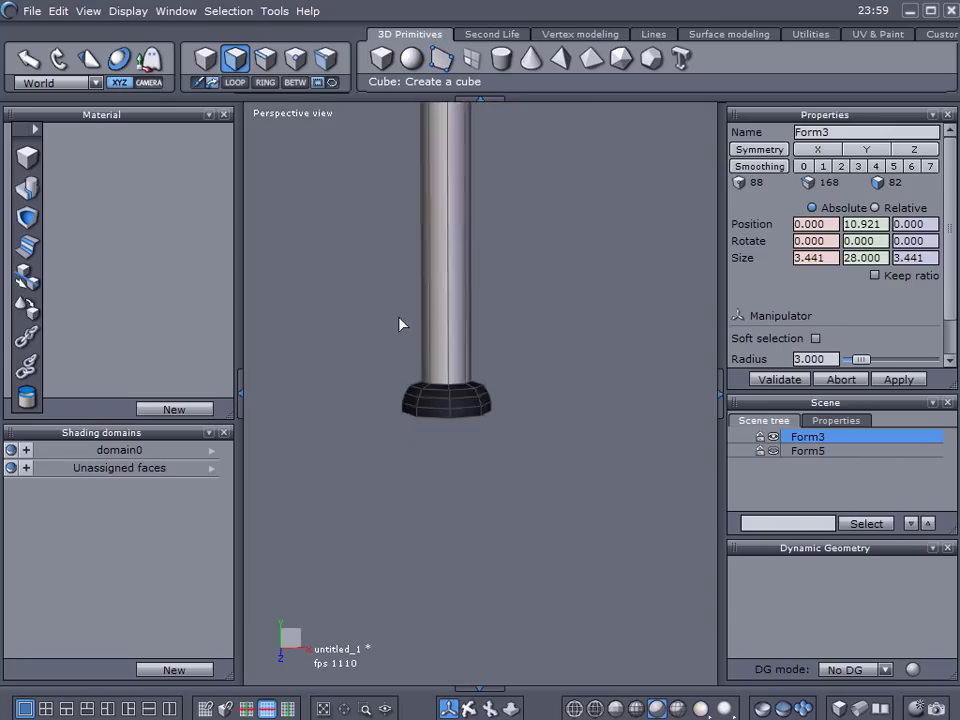
pyautogui.moveTo(396, 313); pyautogui.dragTo(512, 467, button='middle')
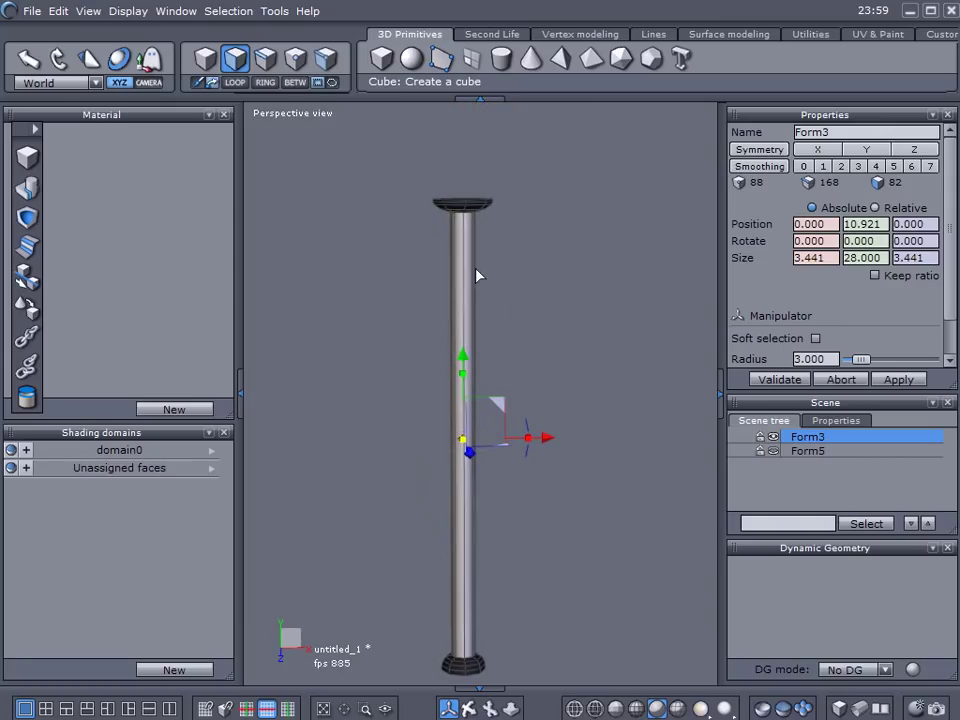
pyautogui.click(773, 452)
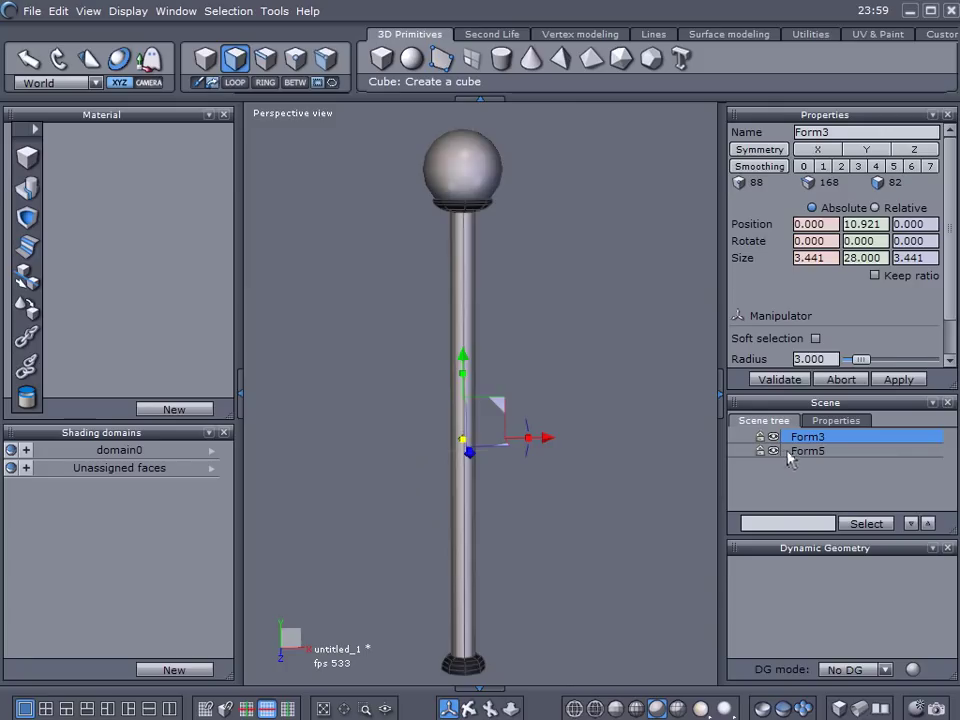
pyautogui.click(800, 451)
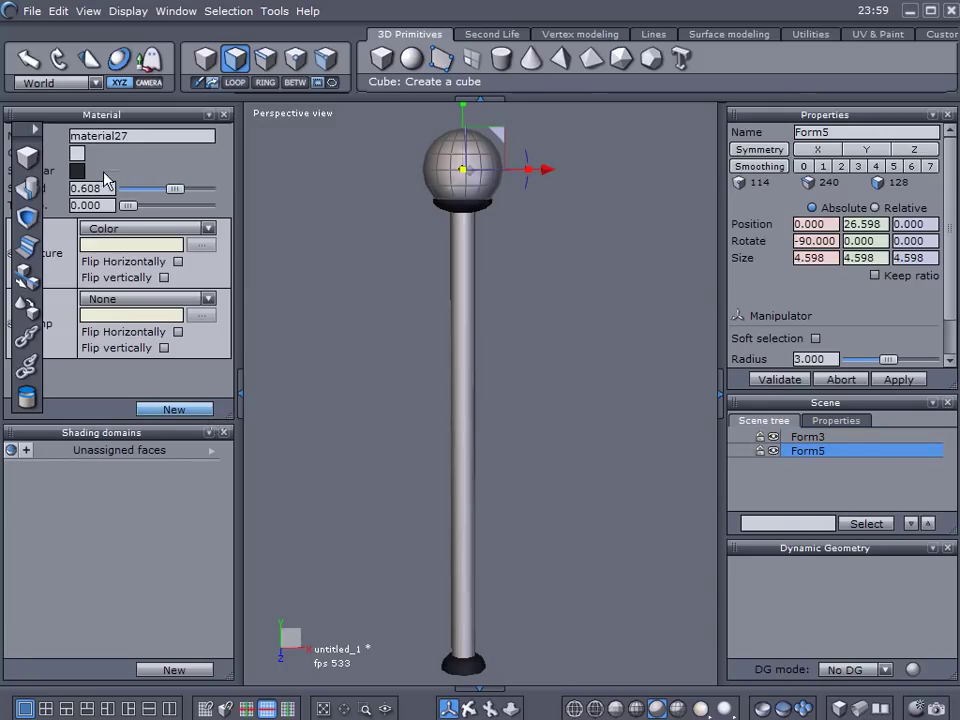
pyautogui.click(77, 153)
pyautogui.click(190, 212)
pyautogui.moveTo(270, 223); pyautogui.dragTo(287, 287)
pyautogui.click(376, 283)
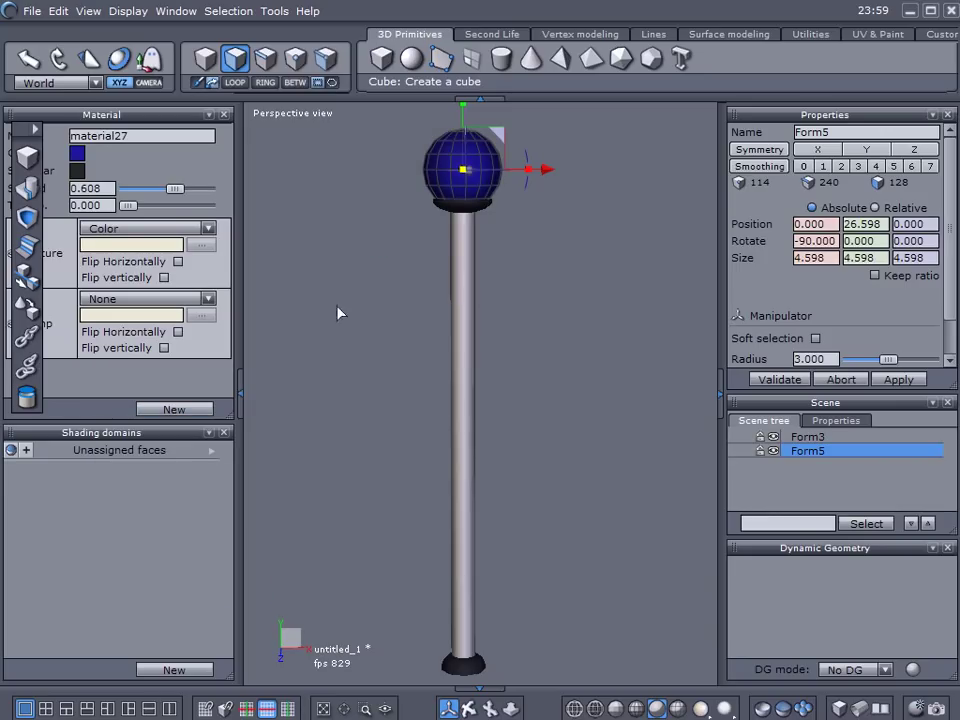
# Export the model to the desktop as a Wavefront OBJ file named light, keeping the default export options.
pyautogui.click(237, 390)
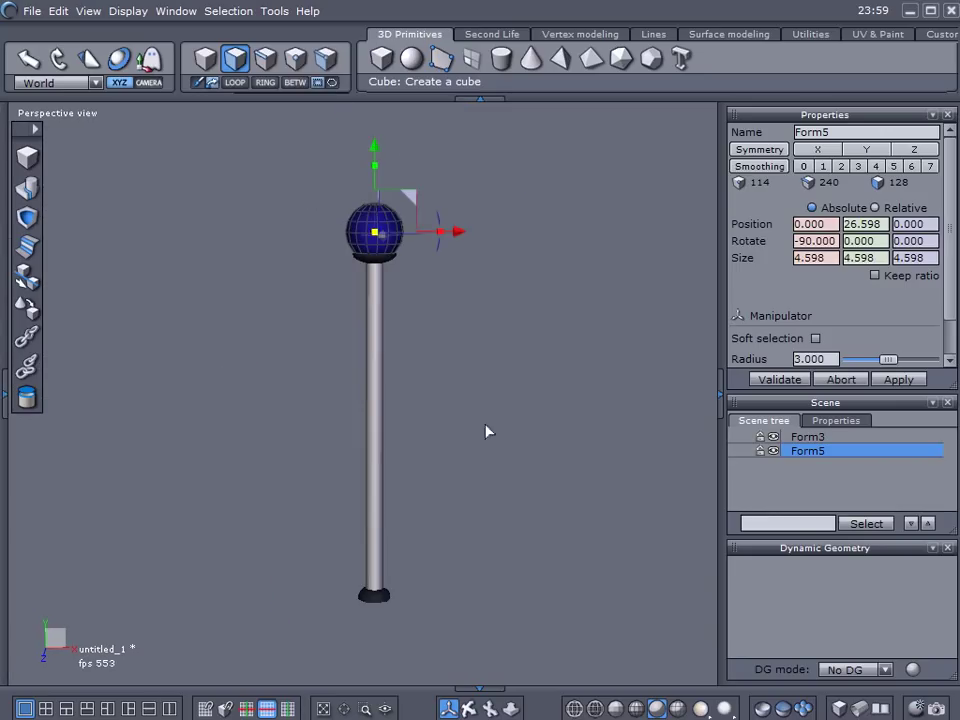
pyautogui.click(32, 11)
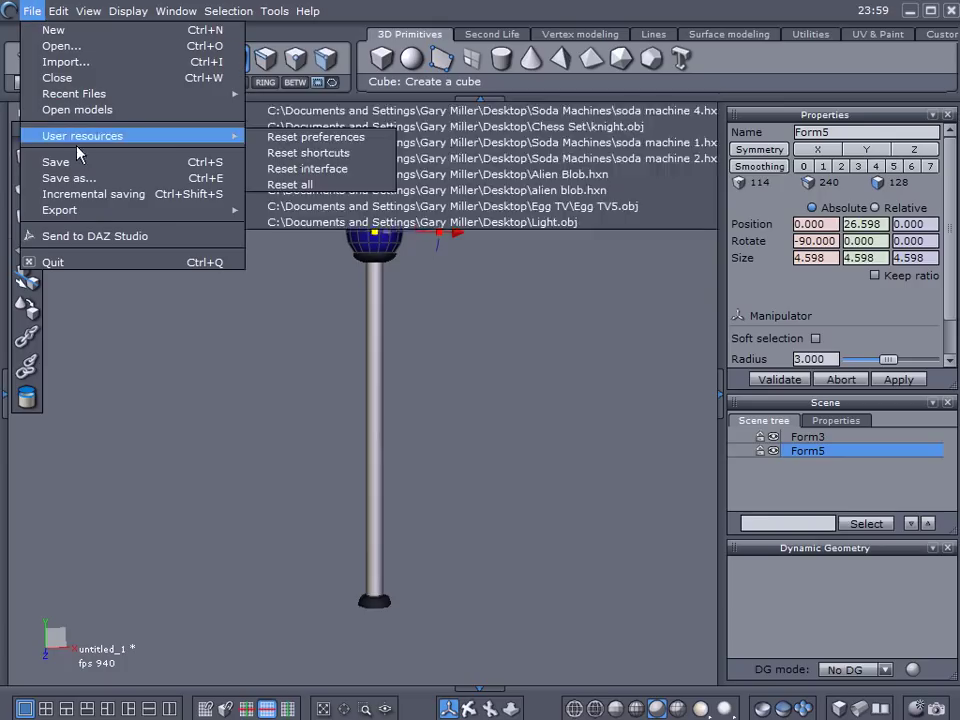
pyautogui.moveTo(45, 210)
pyautogui.click(304, 244)
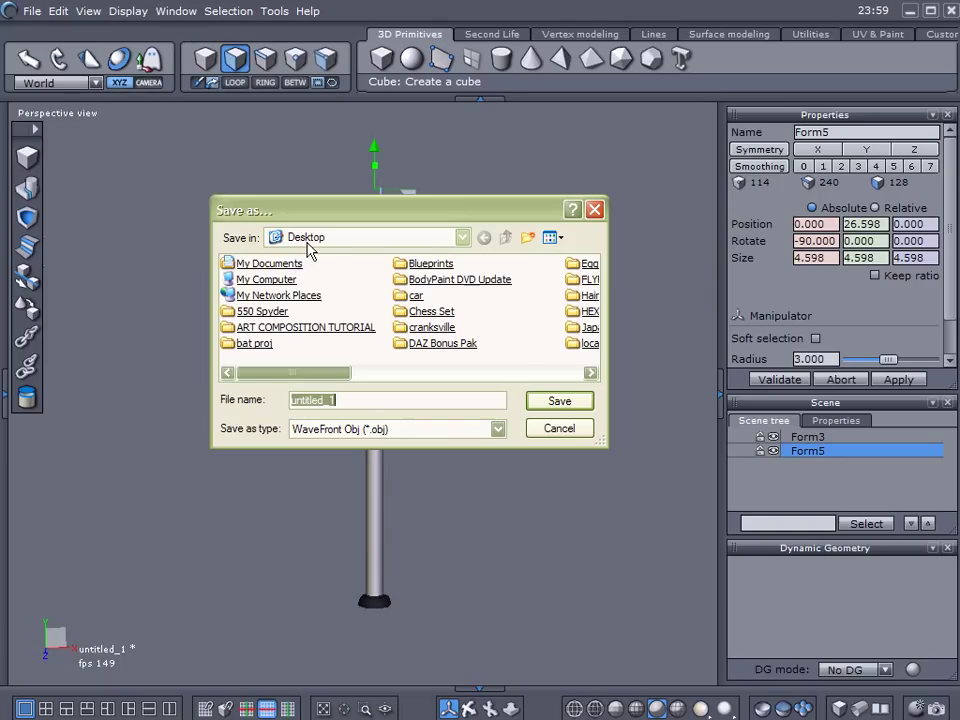
pyautogui.scroll(-5, 537, 325)
pyautogui.click(419, 327)
pyautogui.press('Return')
pyautogui.click(578, 406)
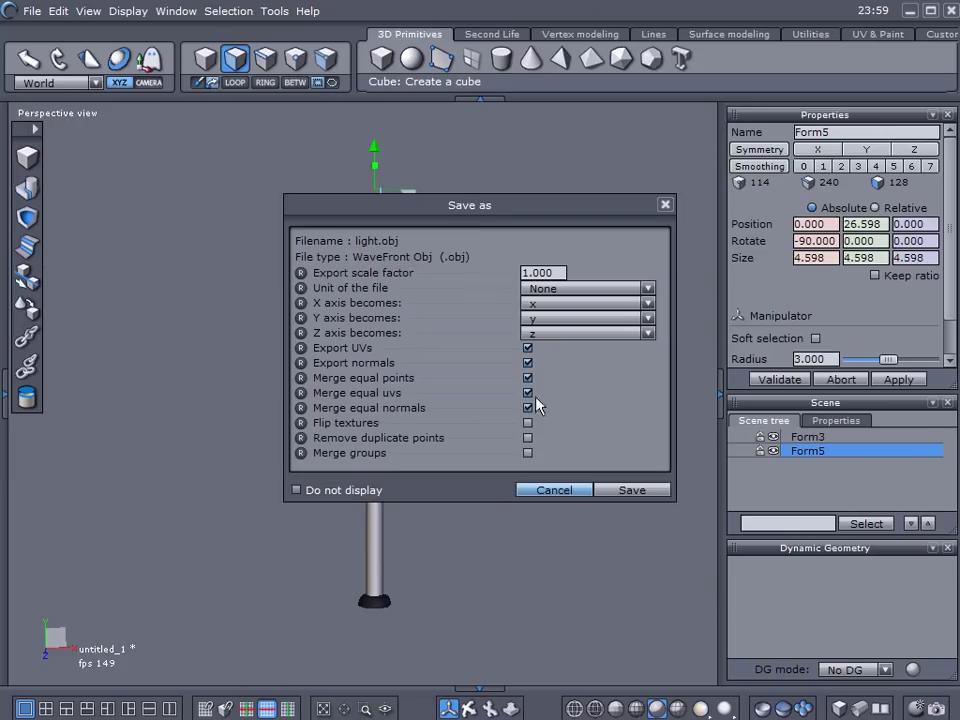
pyautogui.click(627, 489)
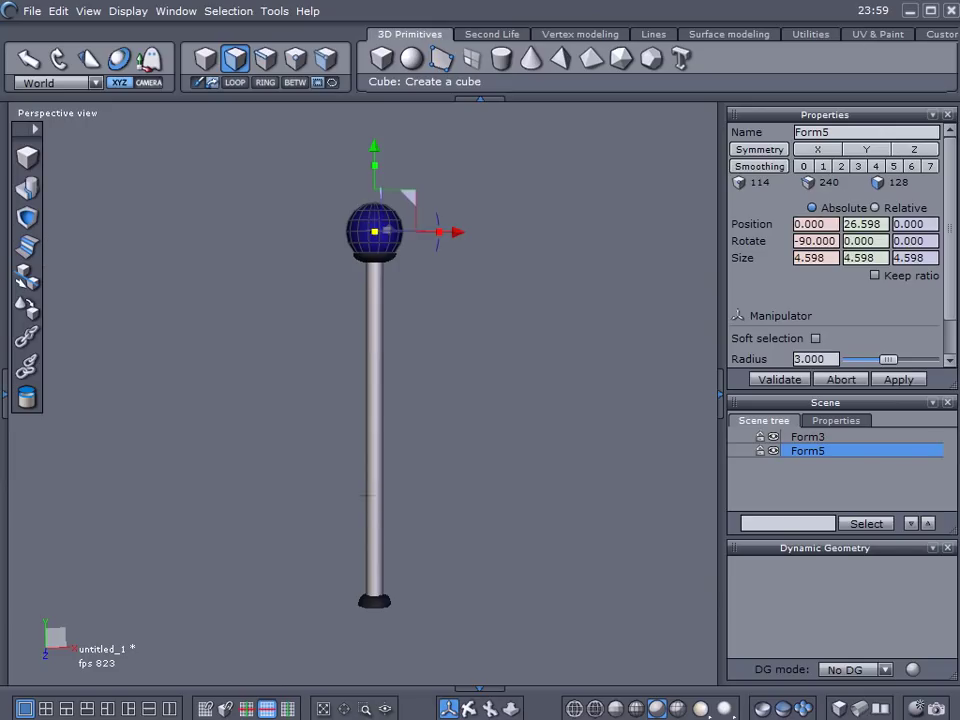
# Close the modeler, switch to Poser and import light.obj from the desktop with the Place on floor option enabled.
pyautogui.click(952, 9)
pyautogui.click(548, 406)
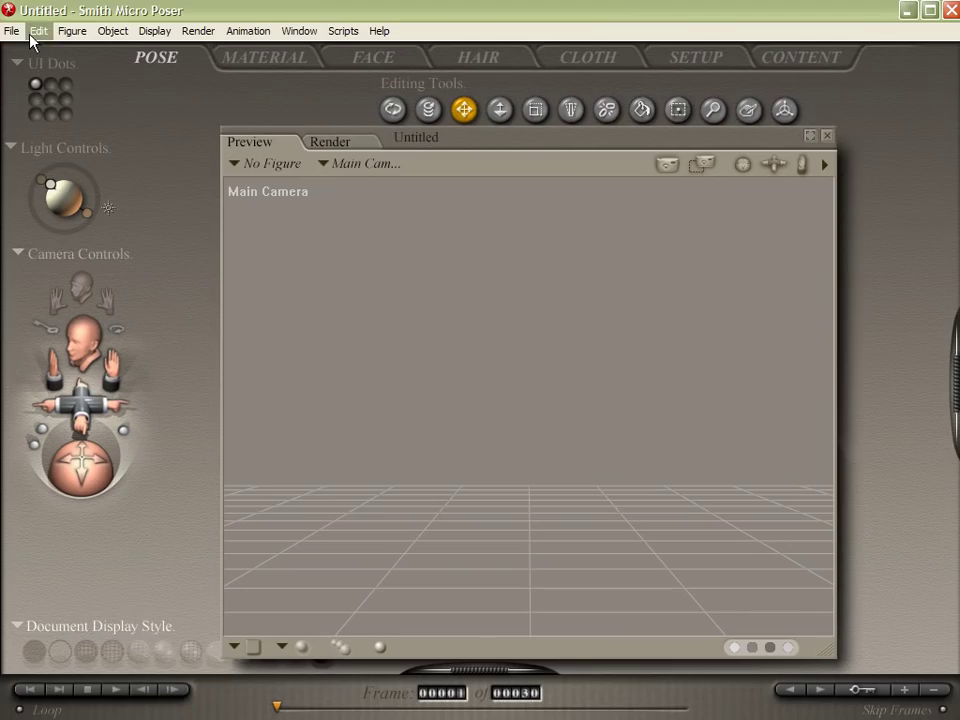
pyautogui.click(11, 30)
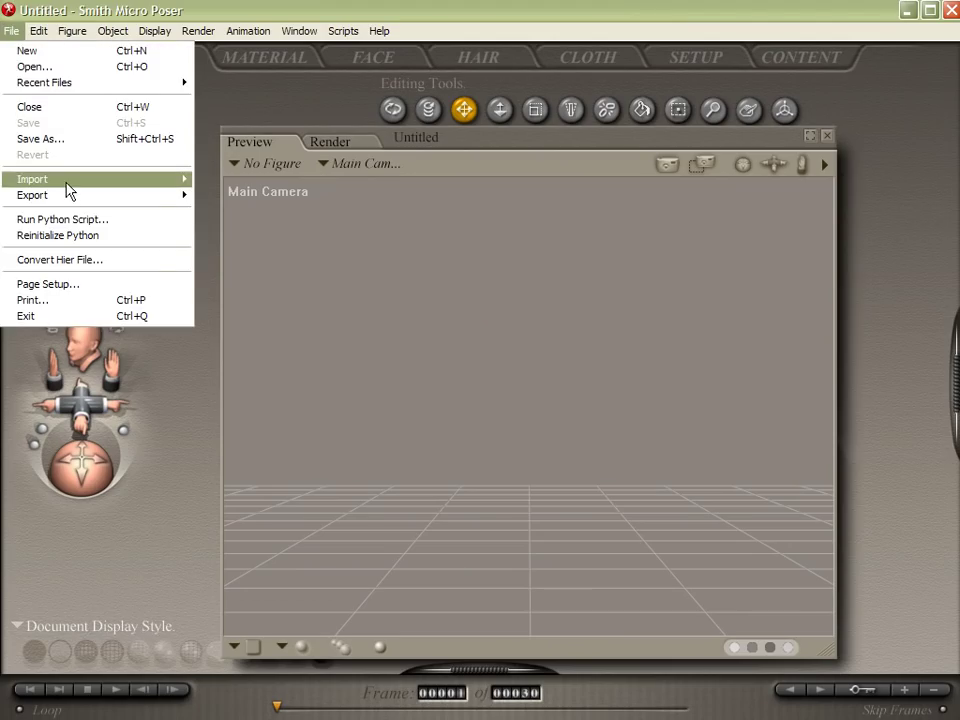
pyautogui.moveTo(70, 188)
pyautogui.click(246, 346)
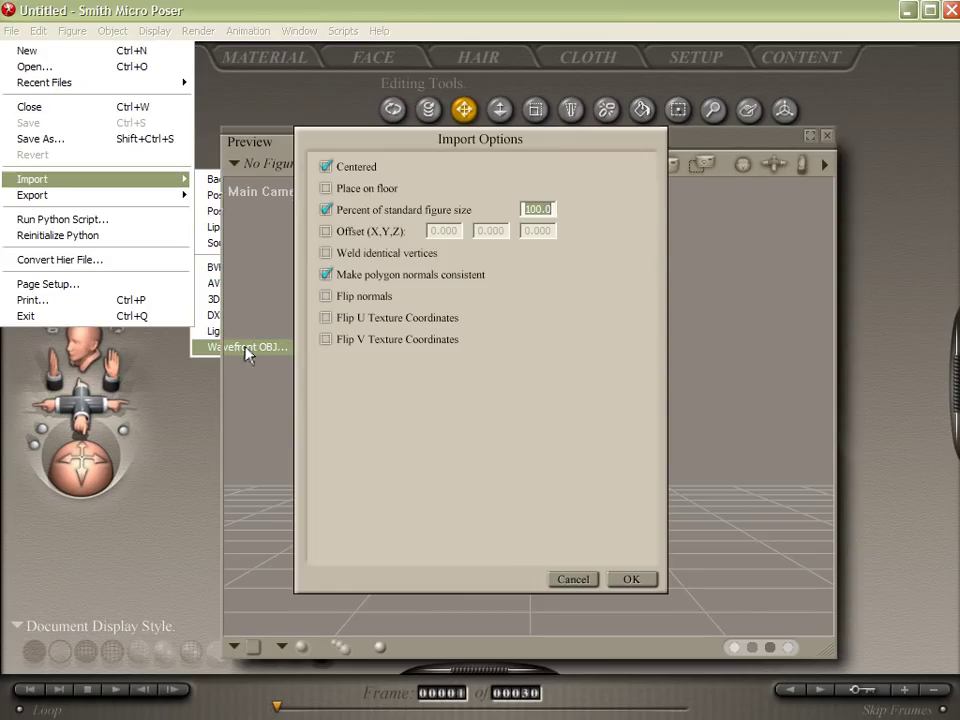
pyautogui.click(326, 188)
pyautogui.click(631, 579)
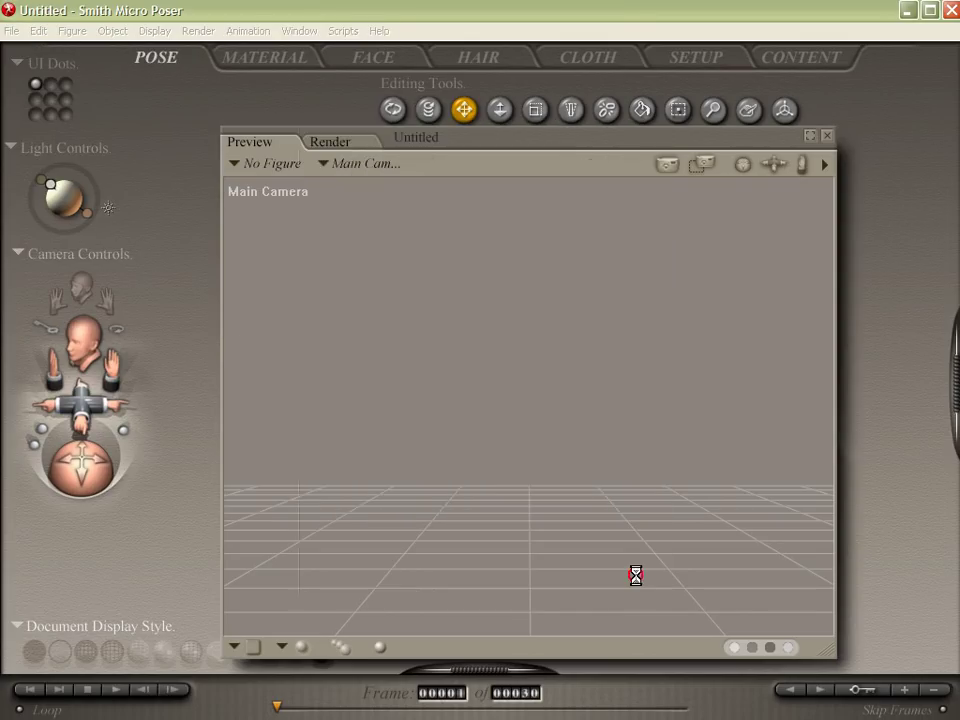
pyautogui.click(685, 326)
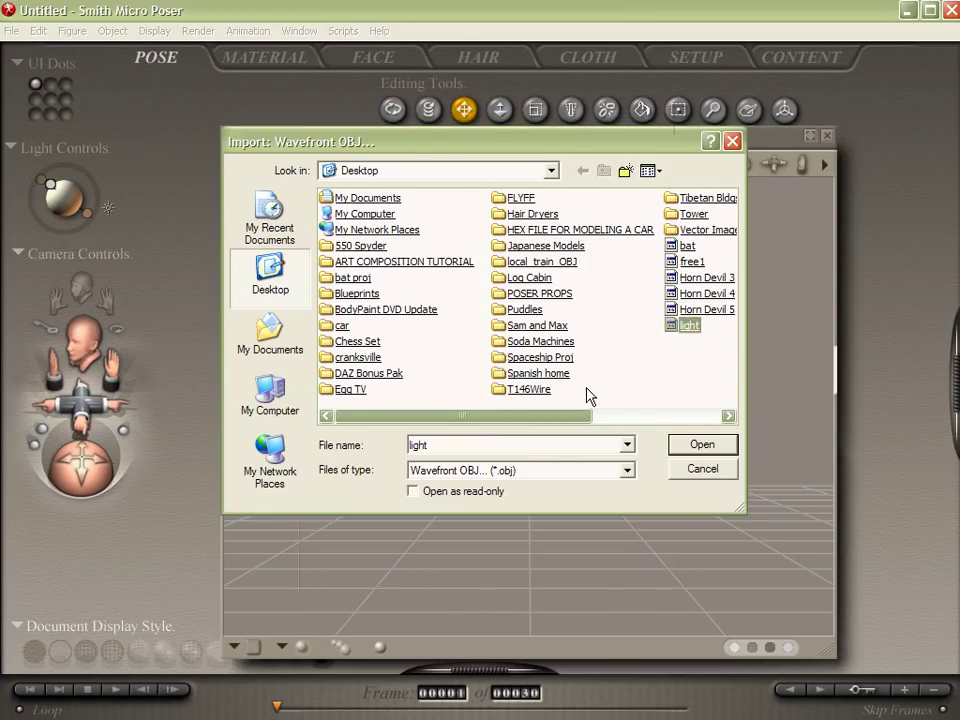
pyautogui.press('Return')
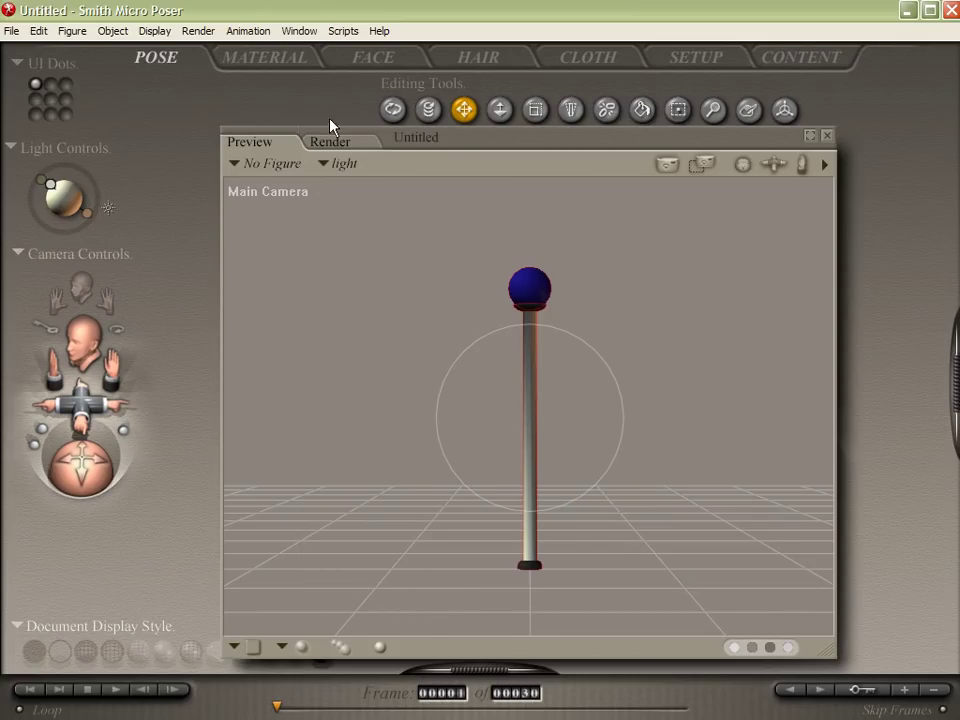
# Open the Material room and examine the separate materials of the lamp's foot, shaft and sphere.
pyautogui.click(264, 60)
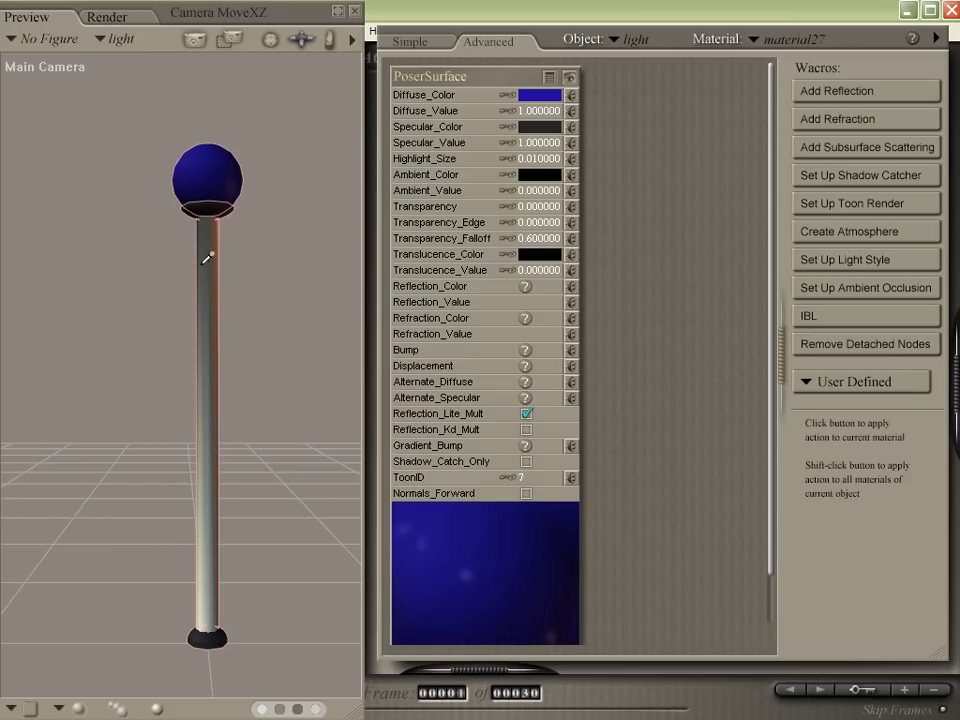
pyautogui.click(212, 628)
pyautogui.click(204, 480)
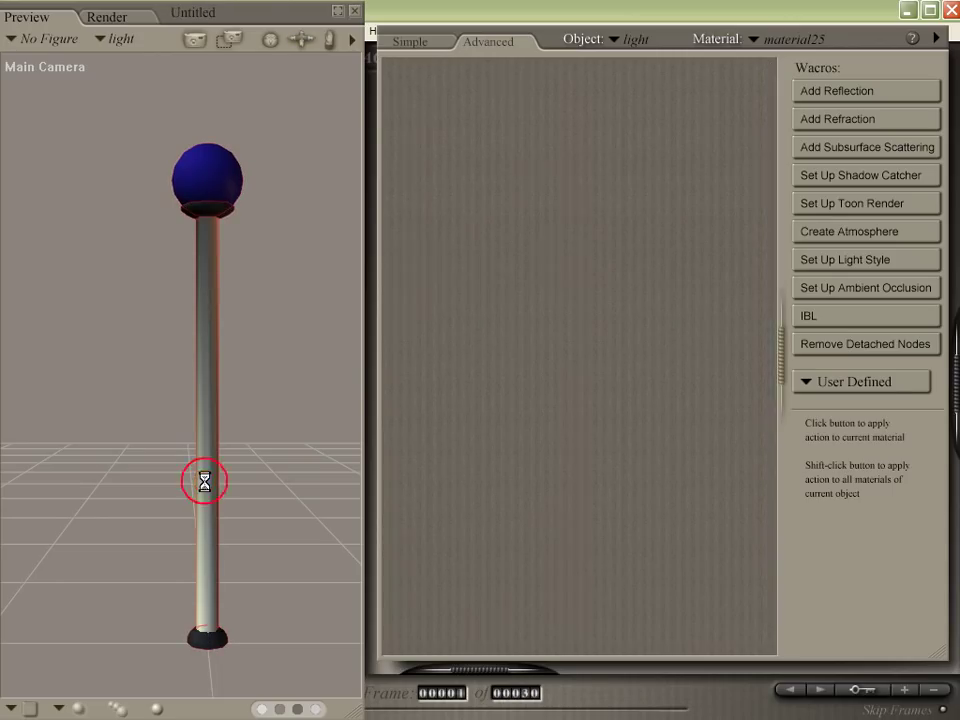
pyautogui.click(212, 183)
pyautogui.click(209, 256)
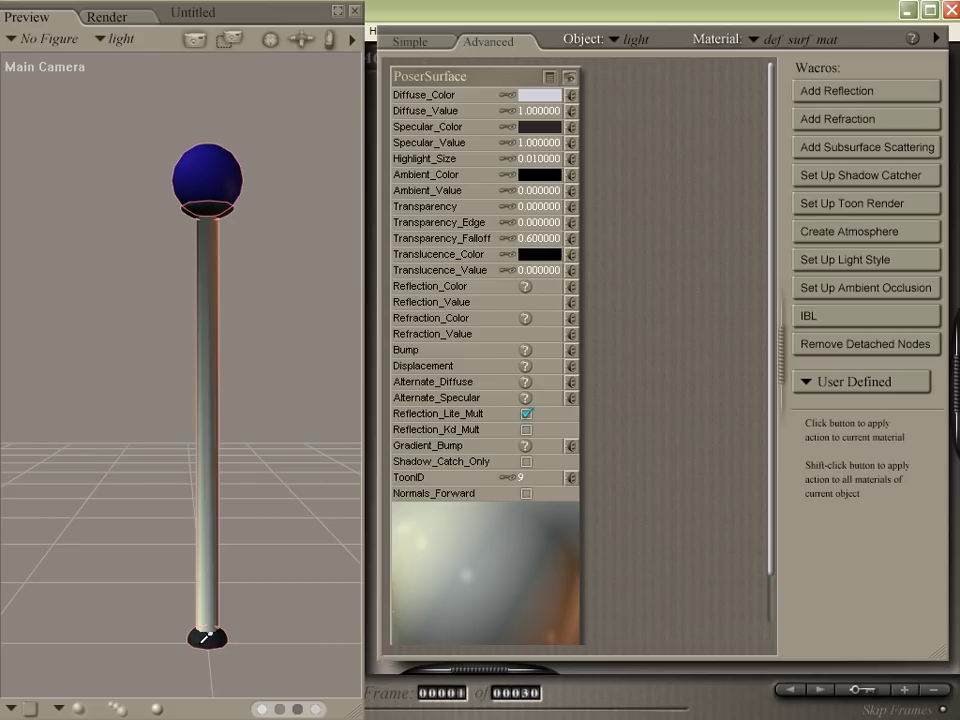
pyautogui.click(207, 636)
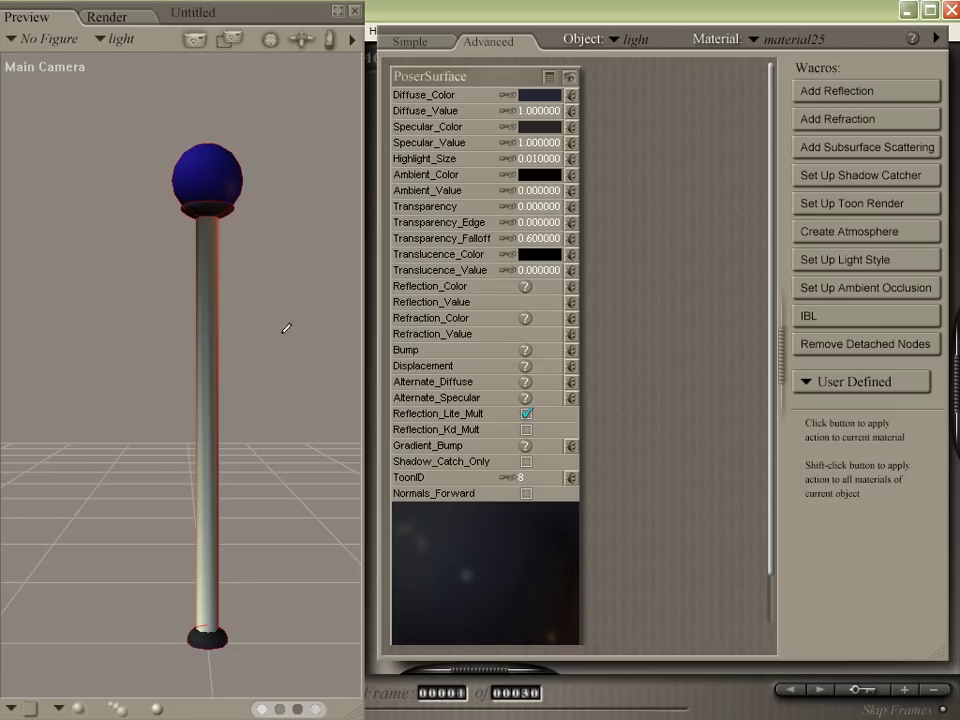
# Change the sphere material's diffuse color to pale yellow and set its transparency to .5.
pyautogui.click(200, 169)
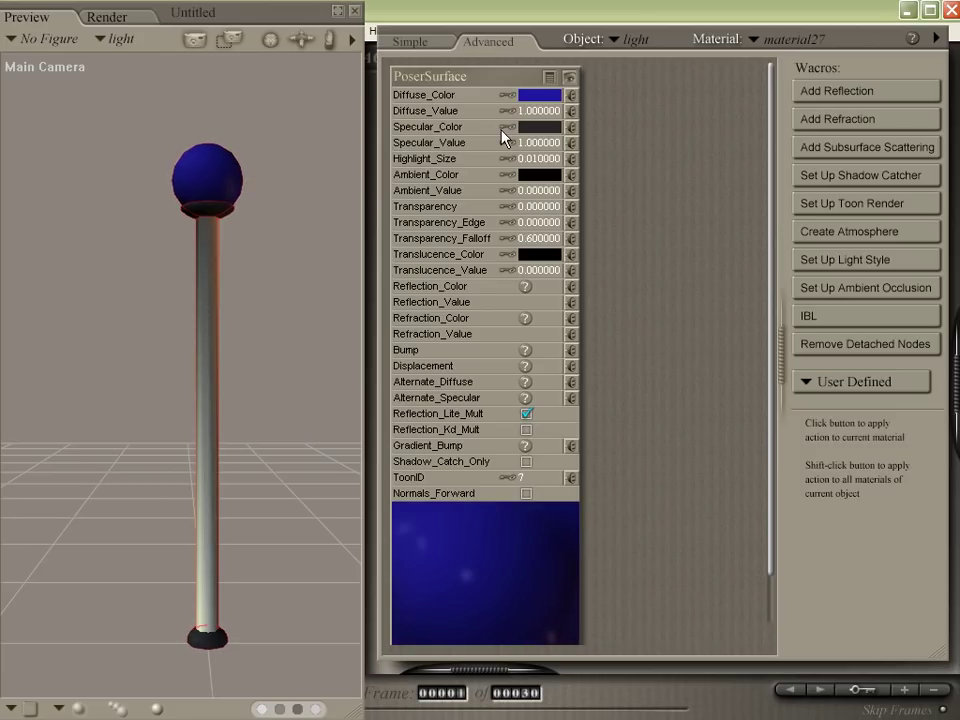
pyautogui.click(558, 95)
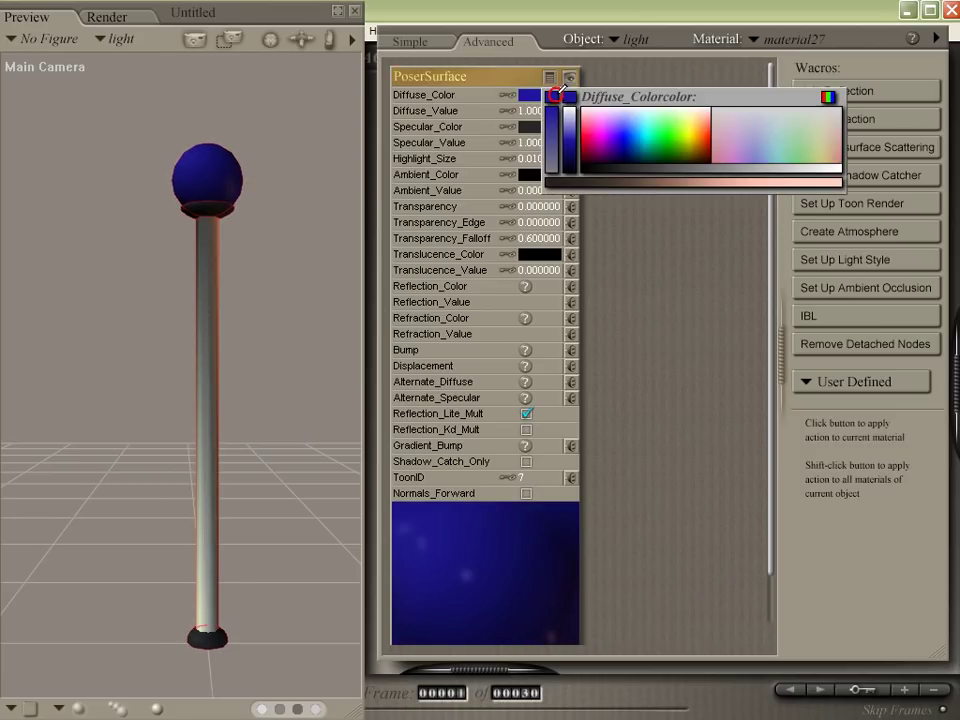
pyautogui.click(688, 122)
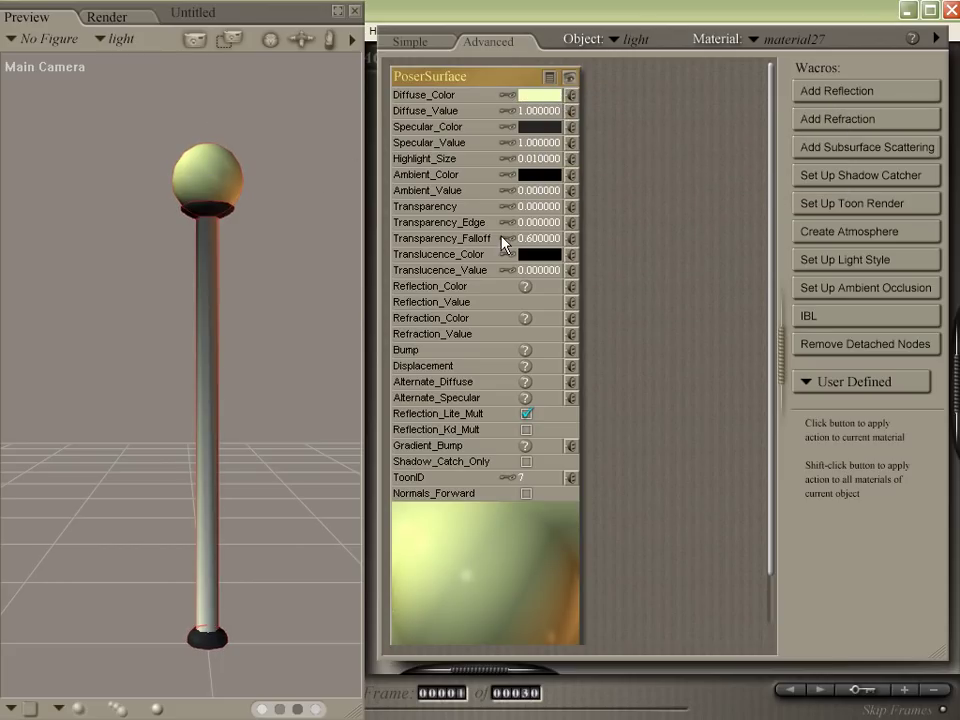
pyautogui.click(540, 206)
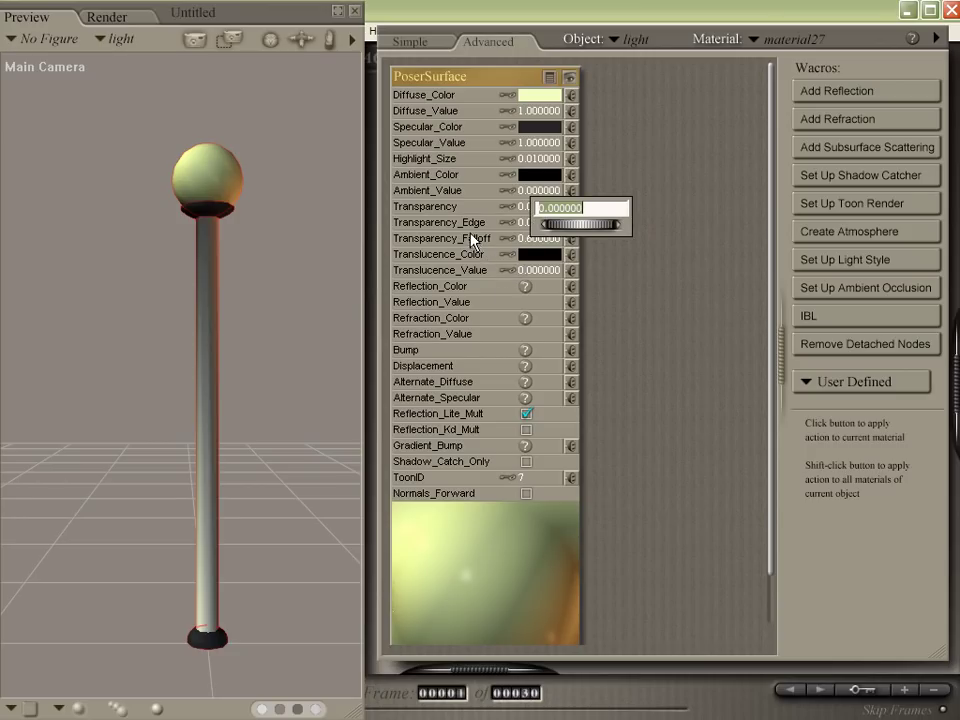
pyautogui.write('.5')
pyautogui.press('Return')
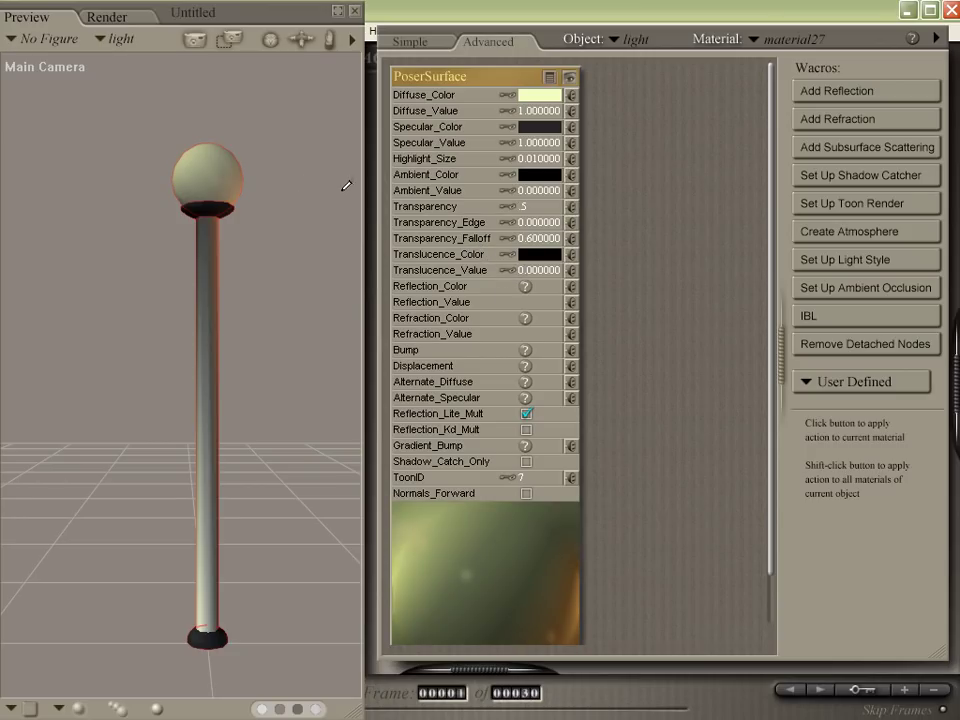
# Connect a new 3D noise texture node to the shaft material's bump channel and place the node beside the surface settings.
pyautogui.click(212, 253)
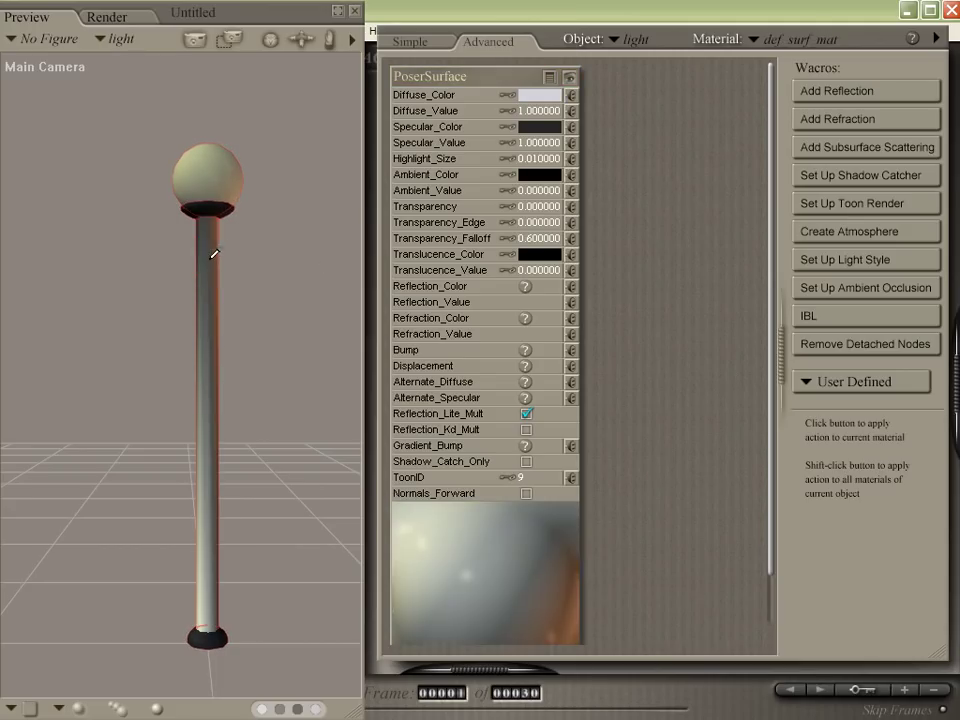
pyautogui.moveTo(488, 80)
pyautogui.mouseDown()
pyautogui.moveTo(477, 65)
pyautogui.moveTo(484, 76)
pyautogui.mouseUp()
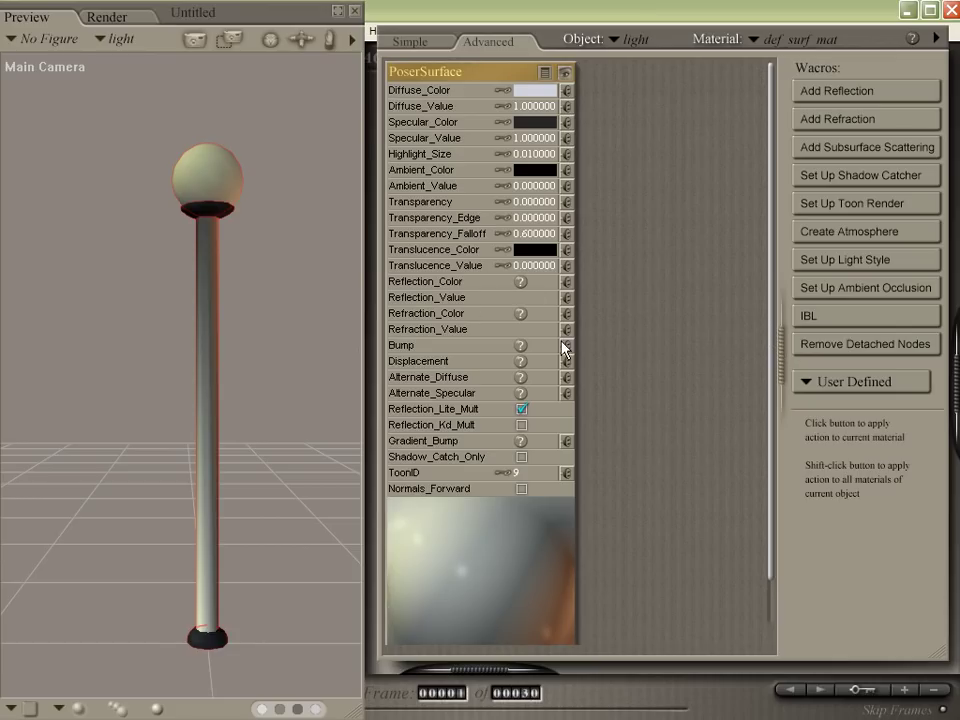
pyautogui.click(408, 348)
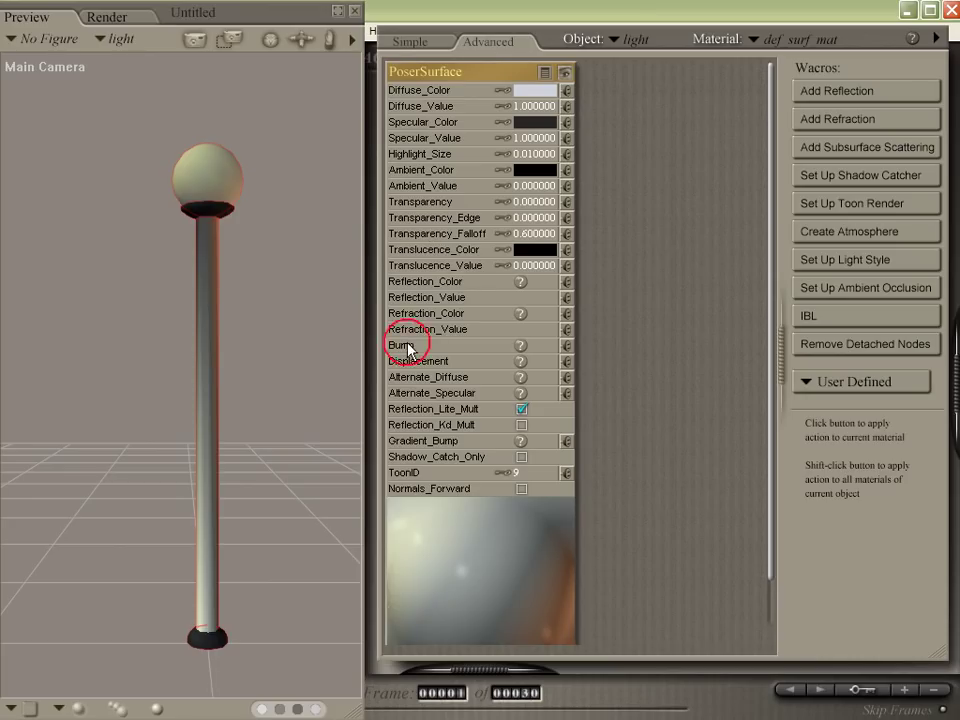
pyautogui.click(566, 348)
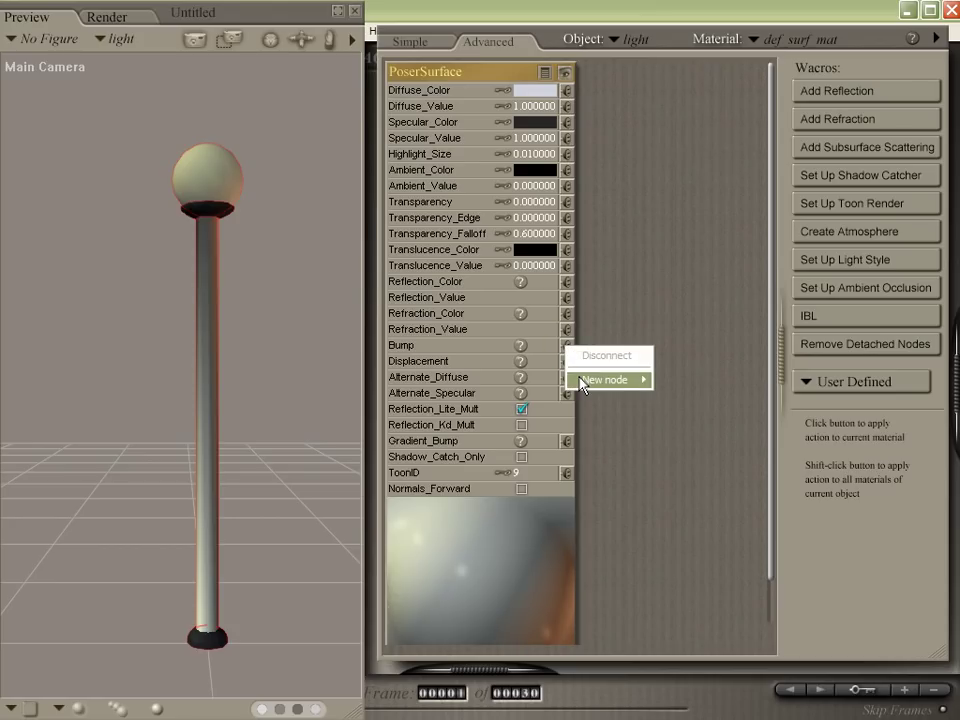
pyautogui.moveTo(582, 381)
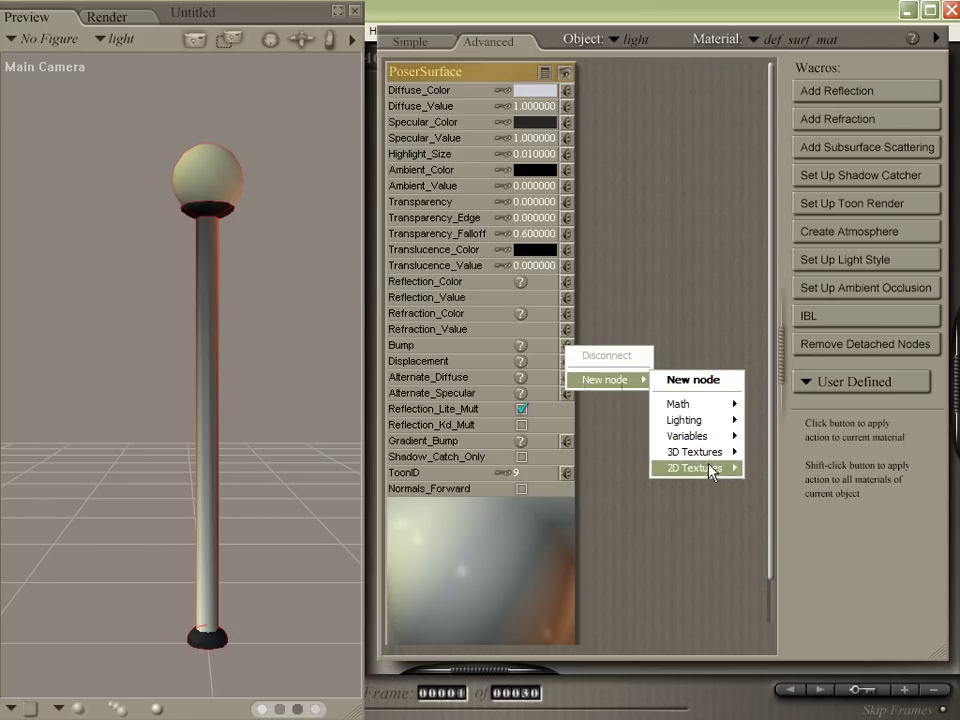
pyautogui.moveTo(712, 455)
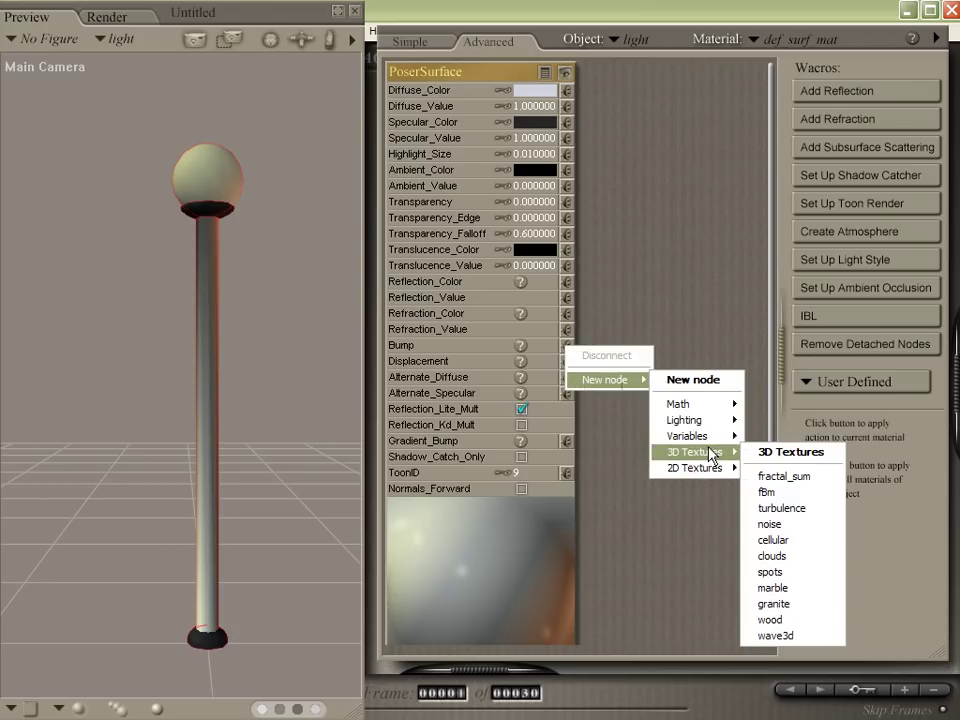
pyautogui.click(777, 525)
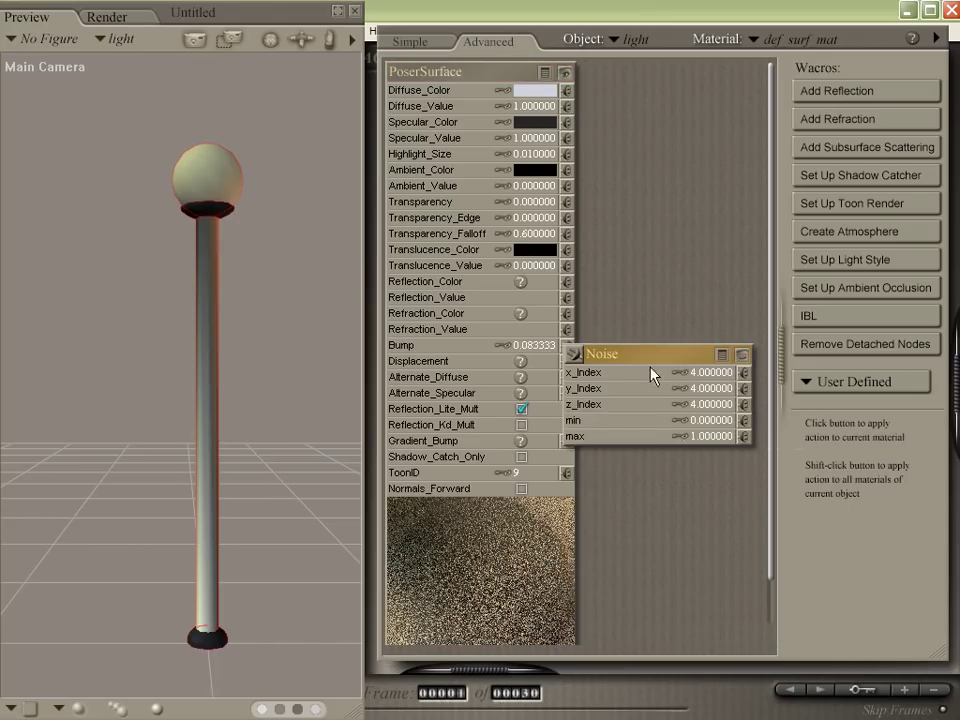
pyautogui.moveTo(651, 357); pyautogui.dragTo(660, 270)
pyautogui.moveTo(599, 270); pyautogui.dragTo(681, 280)
# Set the shaft material's bump value to .02 and render the lamp.
pyautogui.click(524, 346)
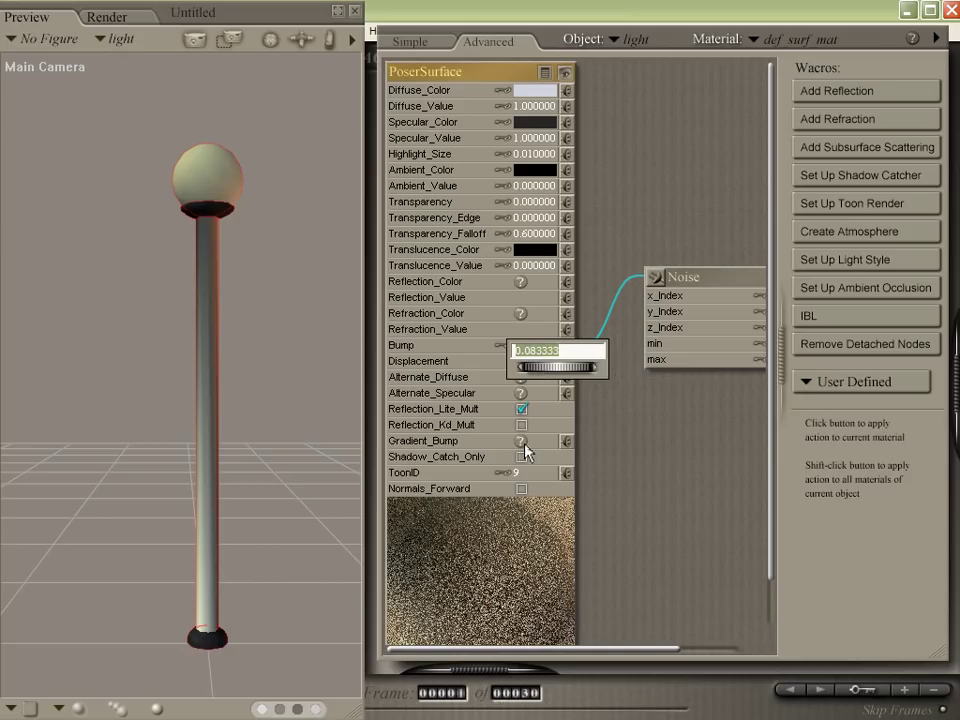
pyautogui.write('.02')
pyautogui.press('Return')
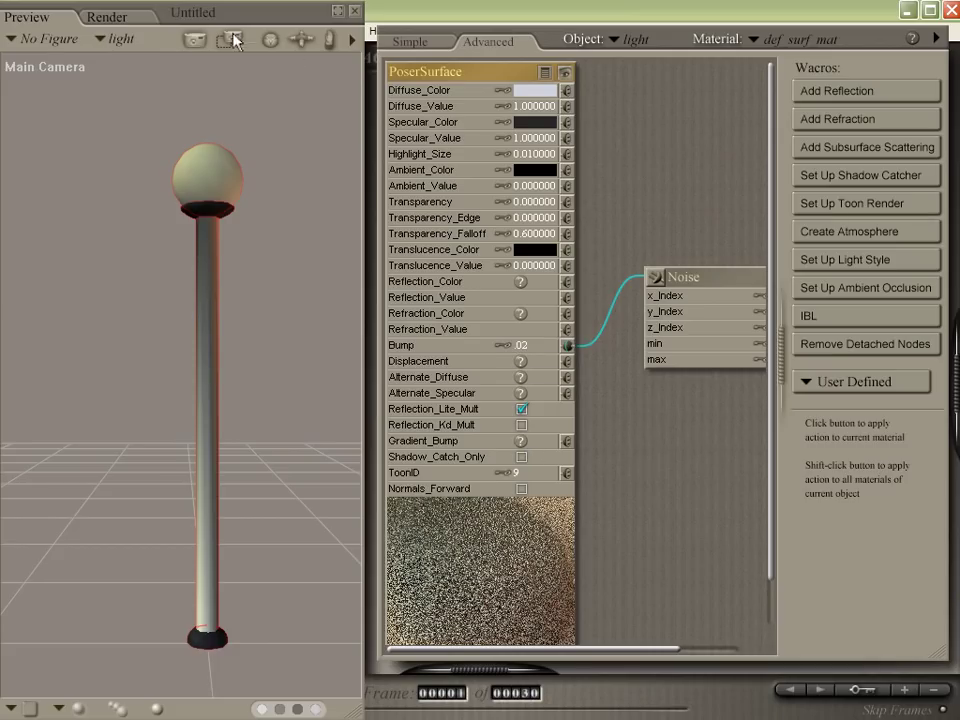
pyautogui.click(195, 42)
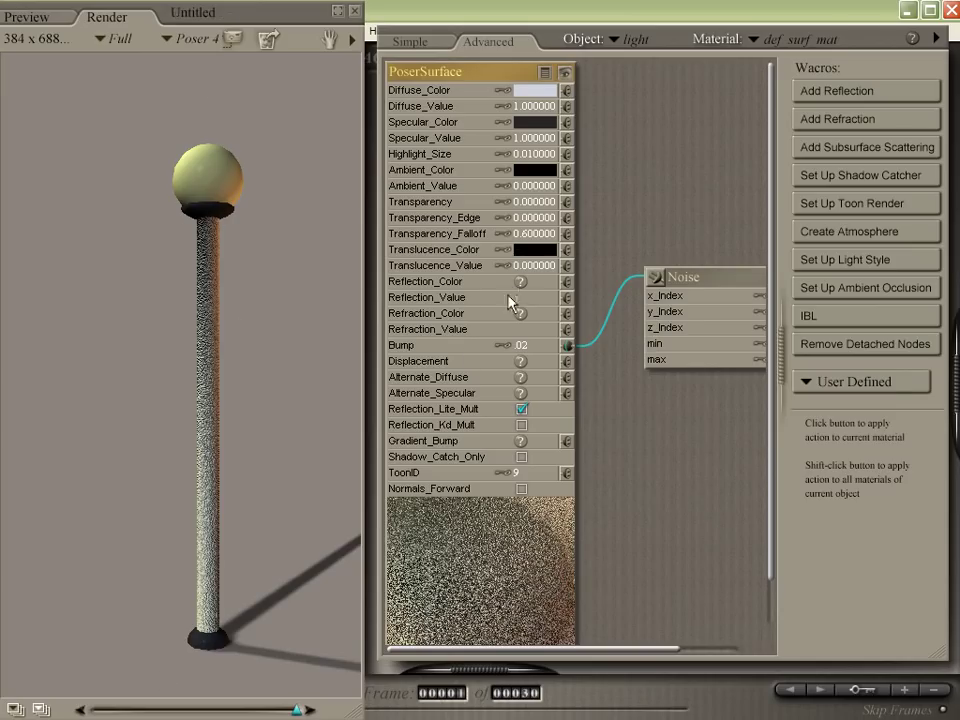
# Reduce the shaft material's bump value to .01 and area-render the whole lamp from sphere to foot.
pyautogui.click(521, 345)
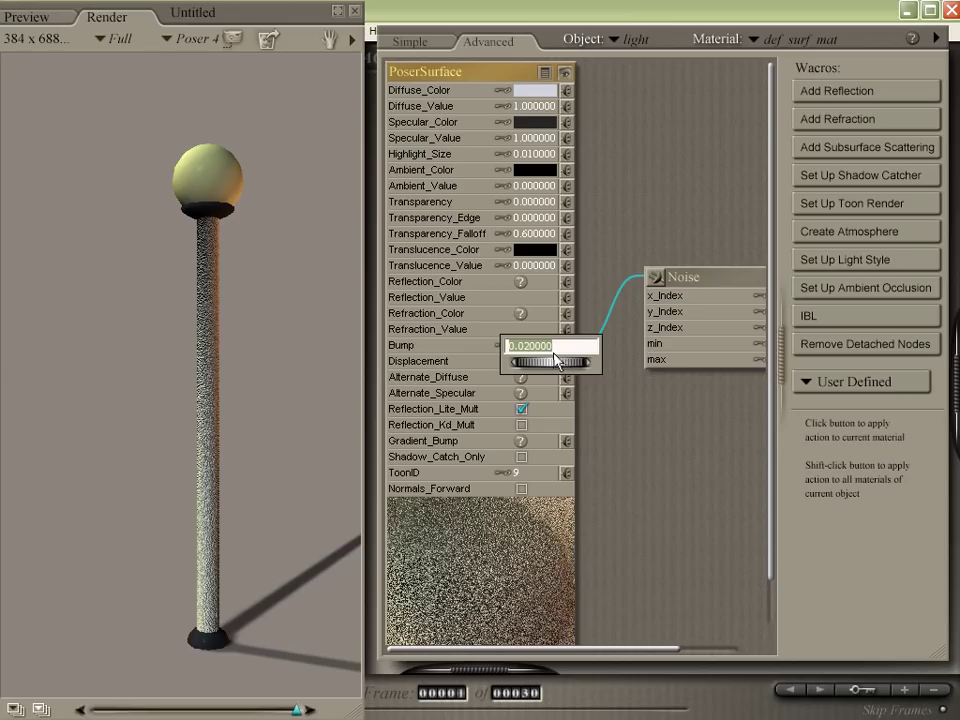
pyautogui.write('.01')
pyautogui.press('Return')
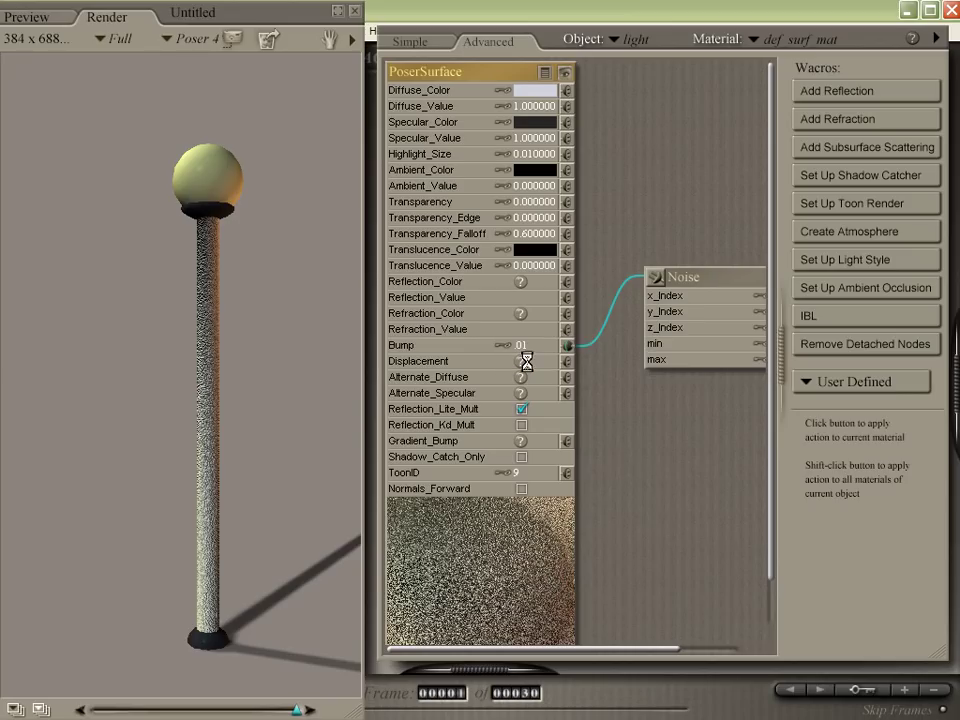
pyautogui.click(238, 42)
pyautogui.click(216, 278)
pyautogui.moveTo(175, 138); pyautogui.dragTo(262, 662)
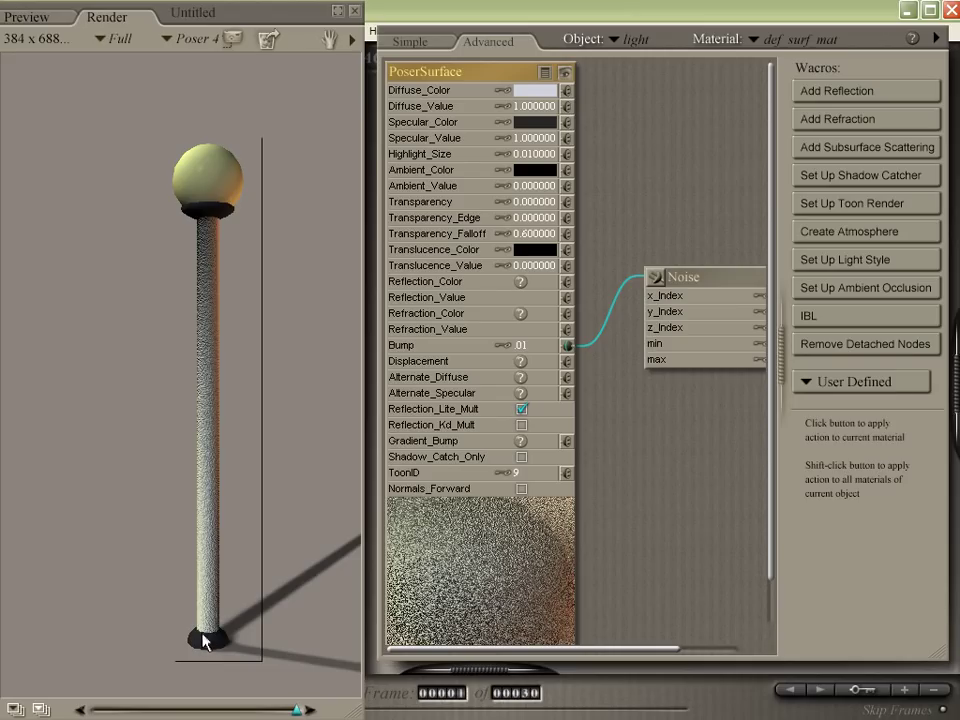
pyautogui.click(310, 443)
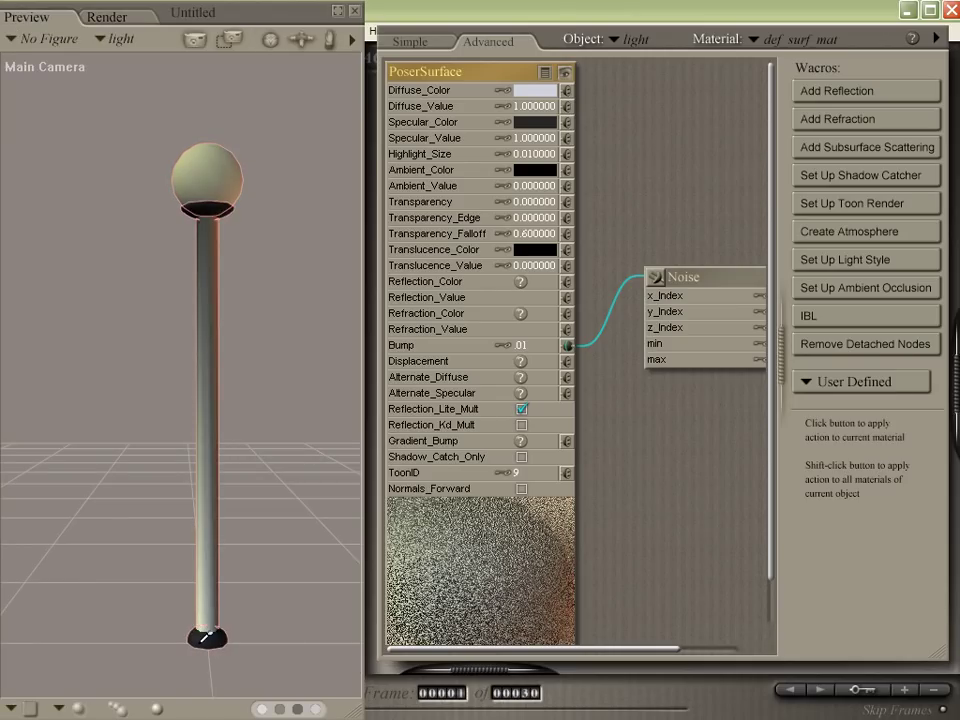
# Give the foot material a light grey specular color and a specular value of 2, and render the lamp.
pyautogui.click(205, 636)
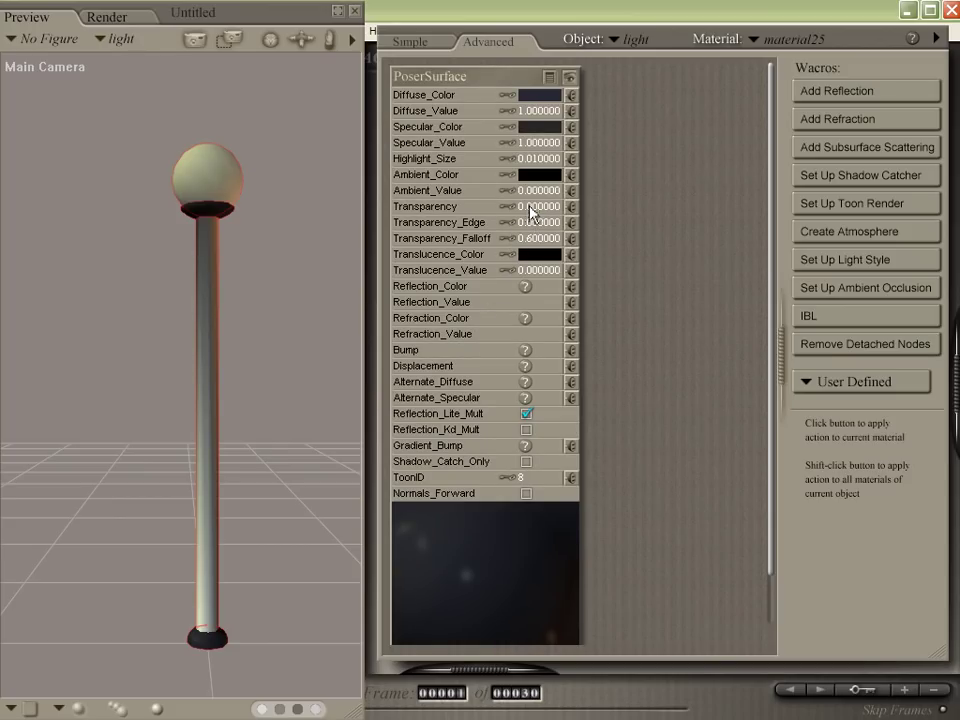
pyautogui.click(548, 128)
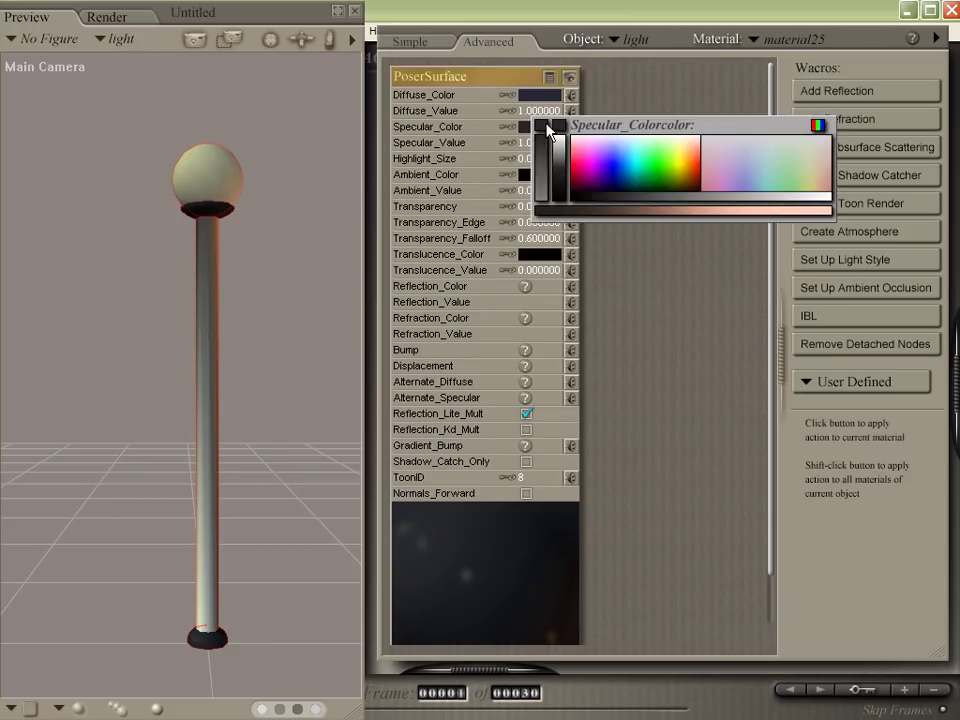
pyautogui.click(549, 130)
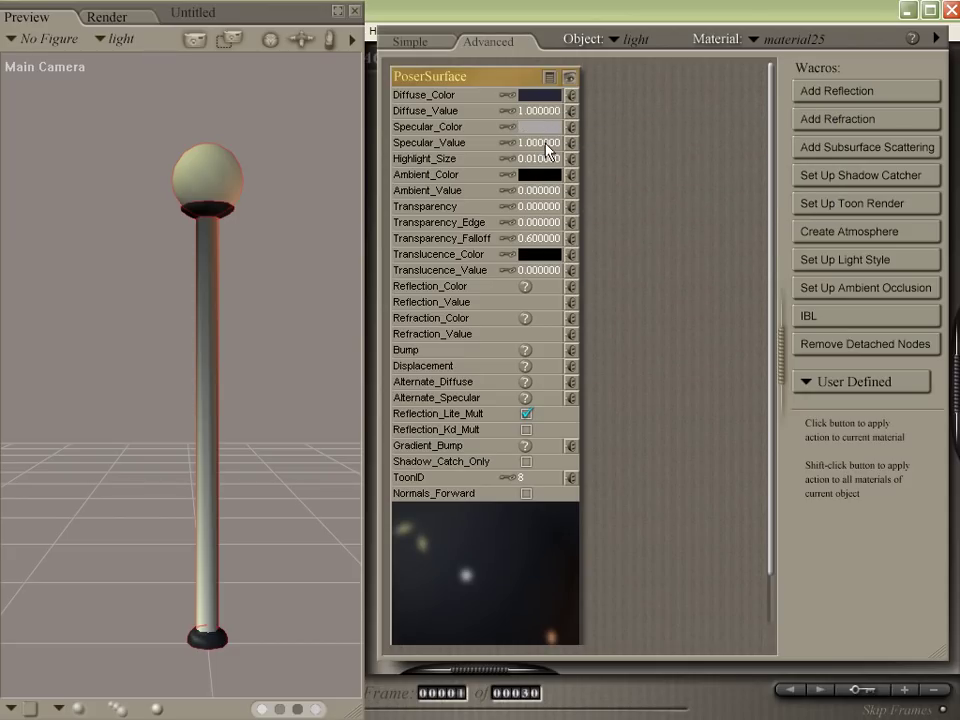
pyautogui.click(543, 143)
pyautogui.write('2')
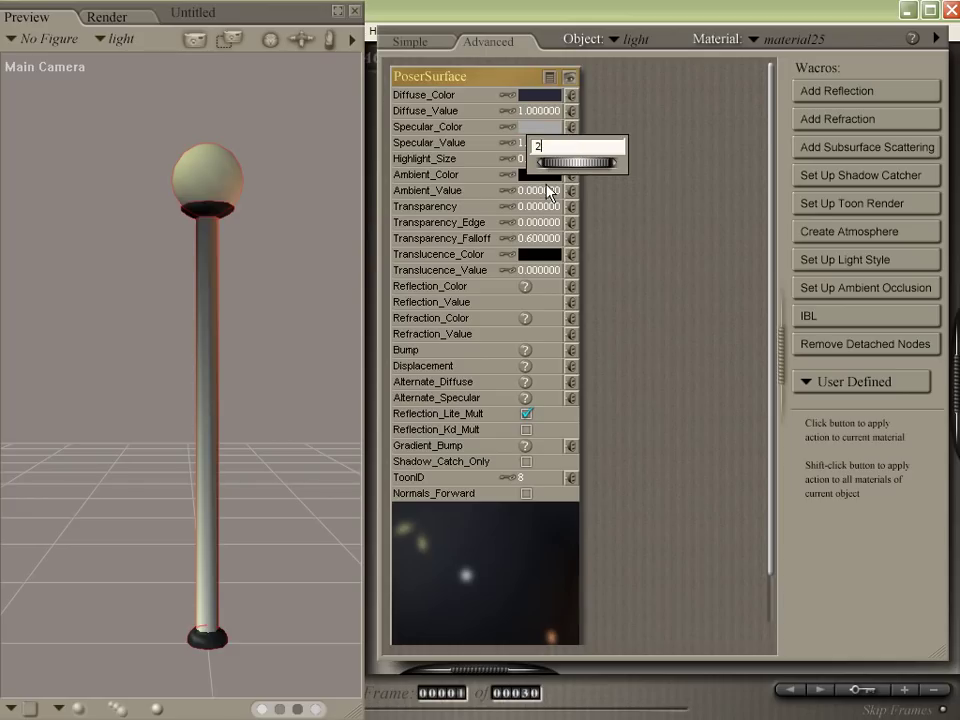
pyautogui.press('Return')
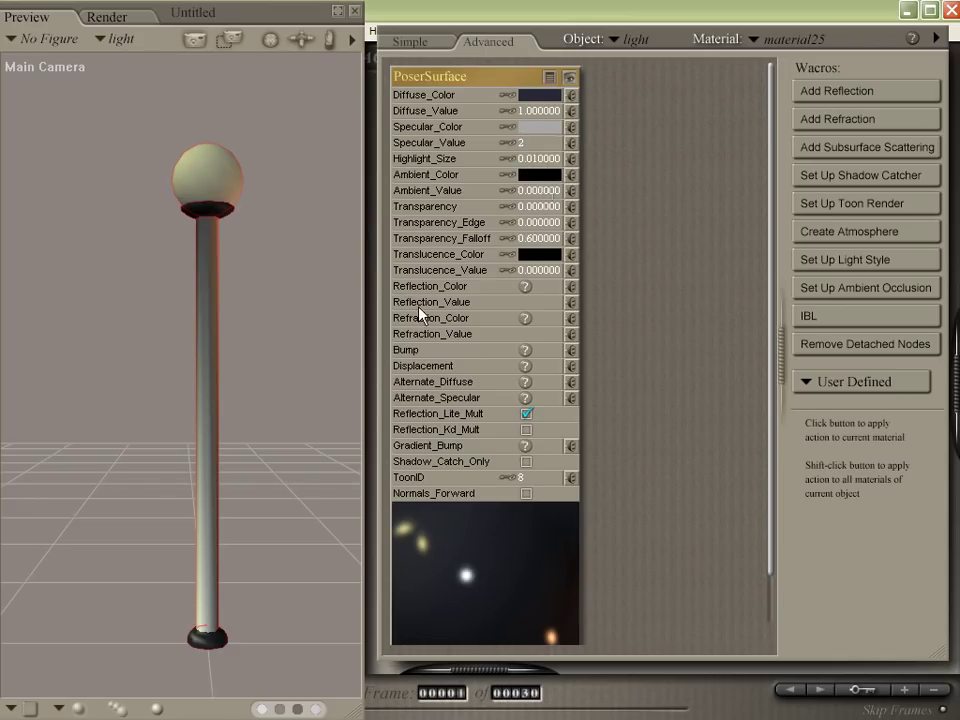
pyautogui.click(211, 40)
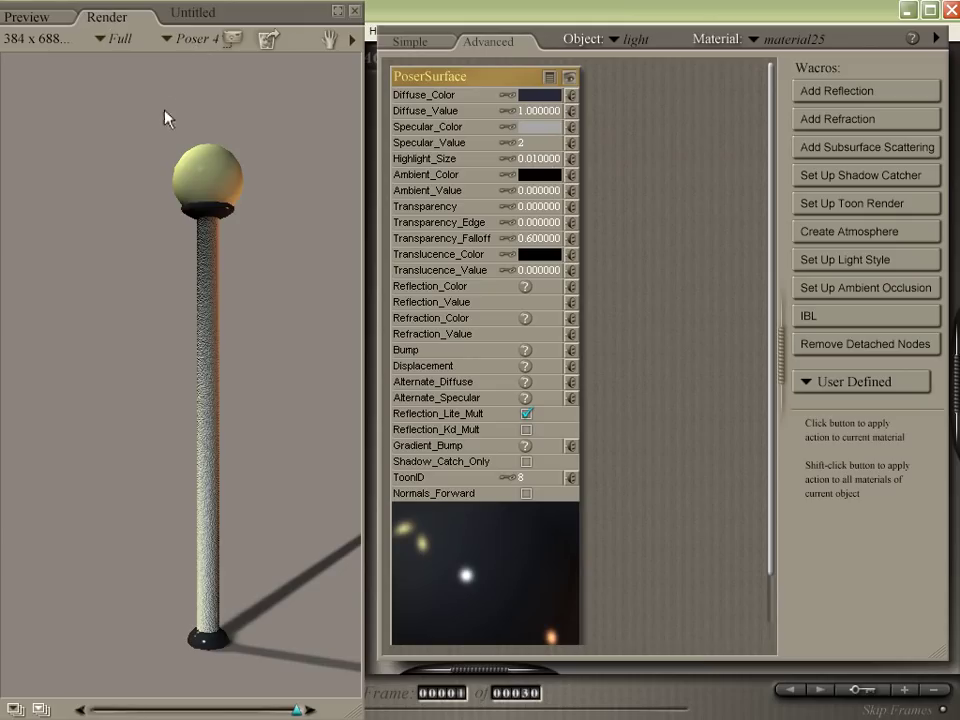
# Review the props available for material editing, keep the light prop selected and return to the scene preview.
pyautogui.click(614, 40)
pyautogui.moveTo(633, 66)
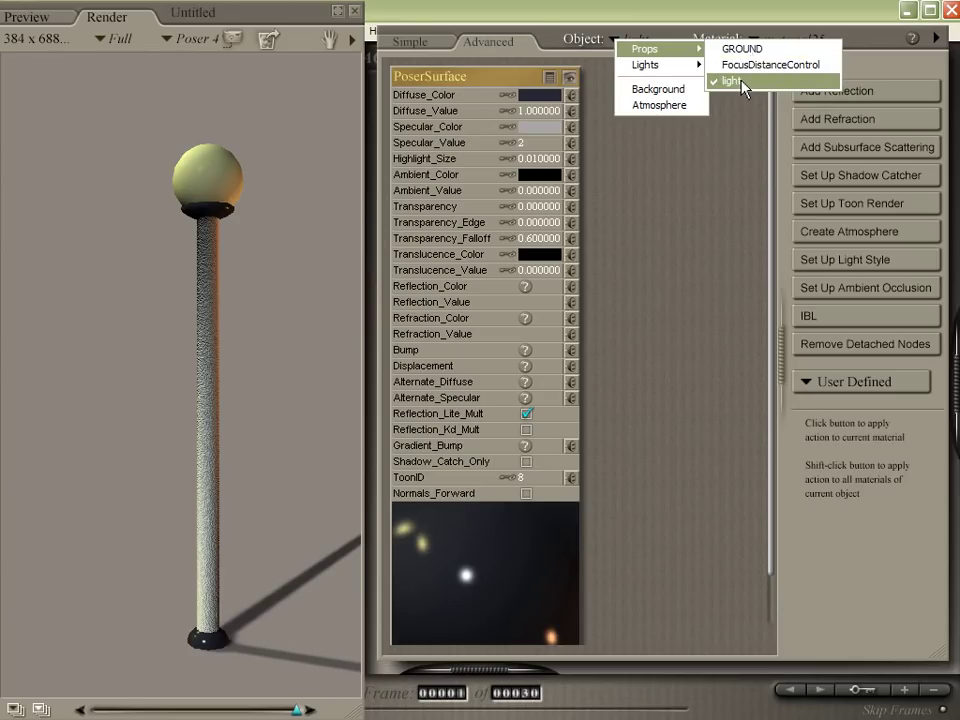
pyautogui.click(741, 81)
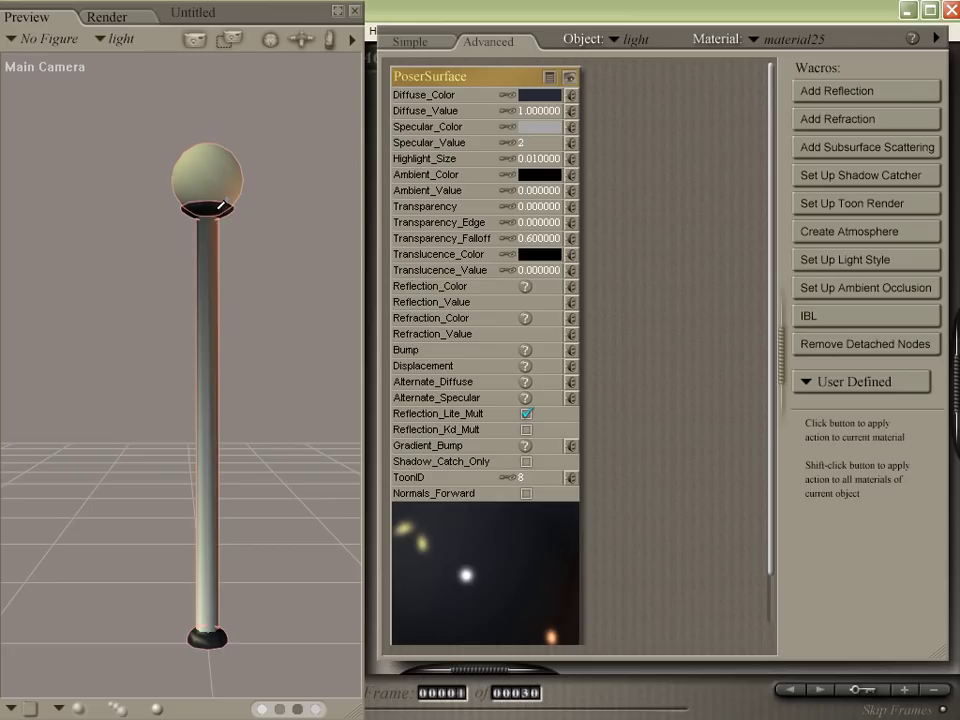
pyautogui.click(211, 293)
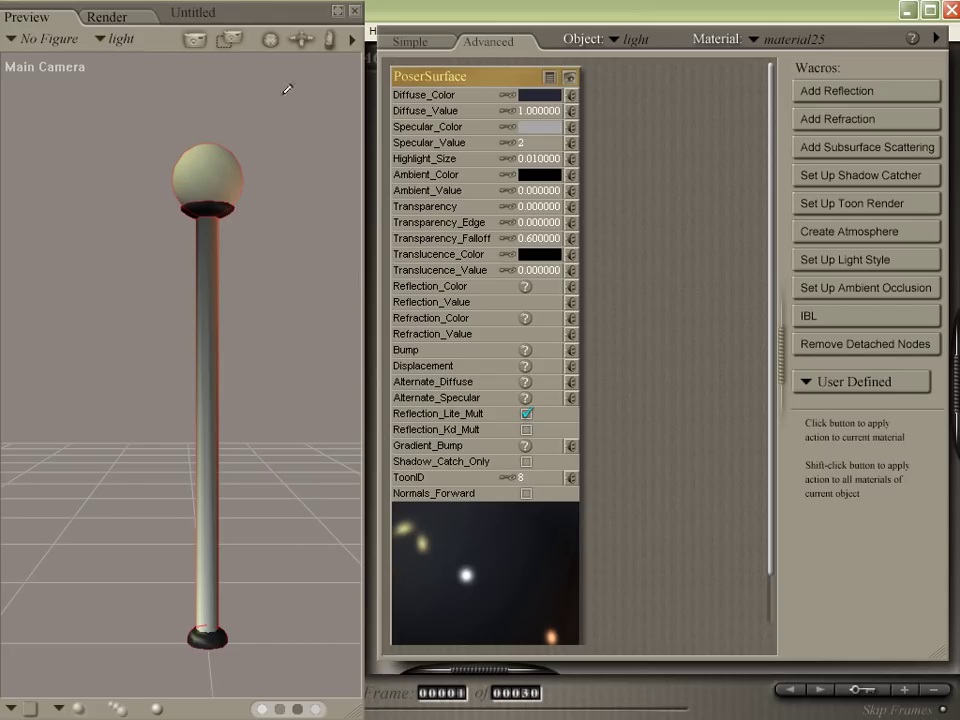
# Render the lamp again to inspect its materials, shift the document window slightly and go back to the preview.
pyautogui.click(230, 38)
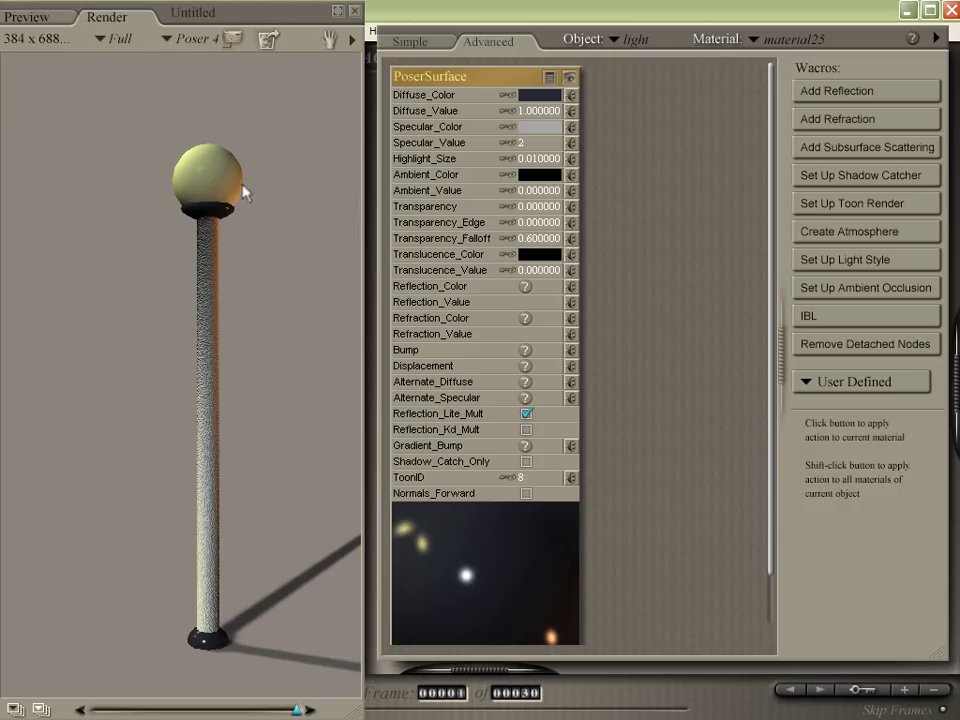
pyautogui.click(270, 34)
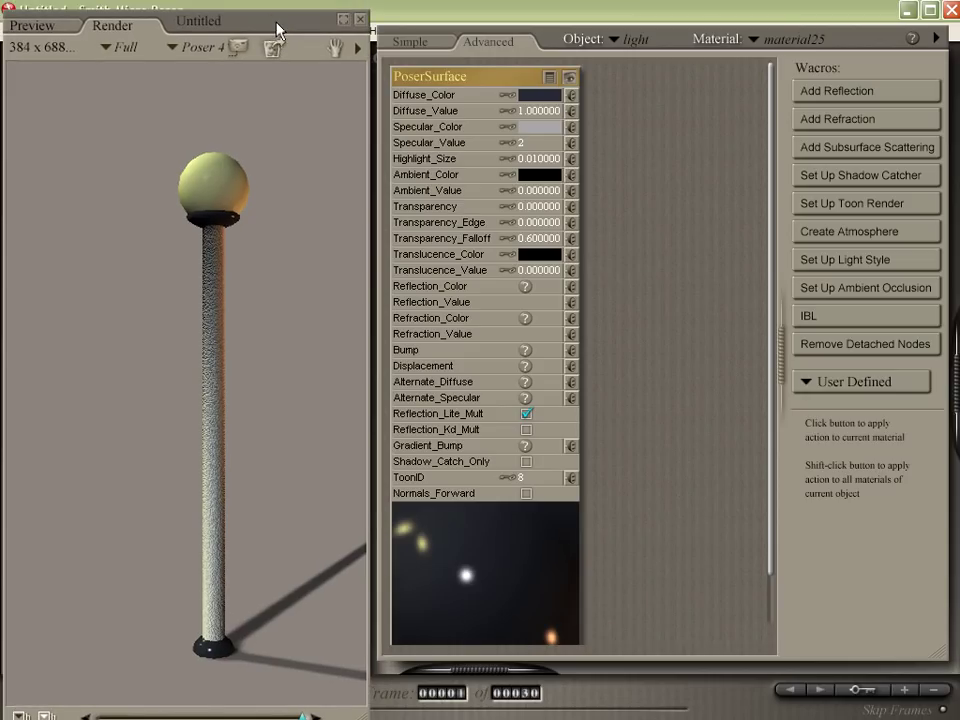
pyautogui.moveTo(277, 24); pyautogui.dragTo(279, 21)
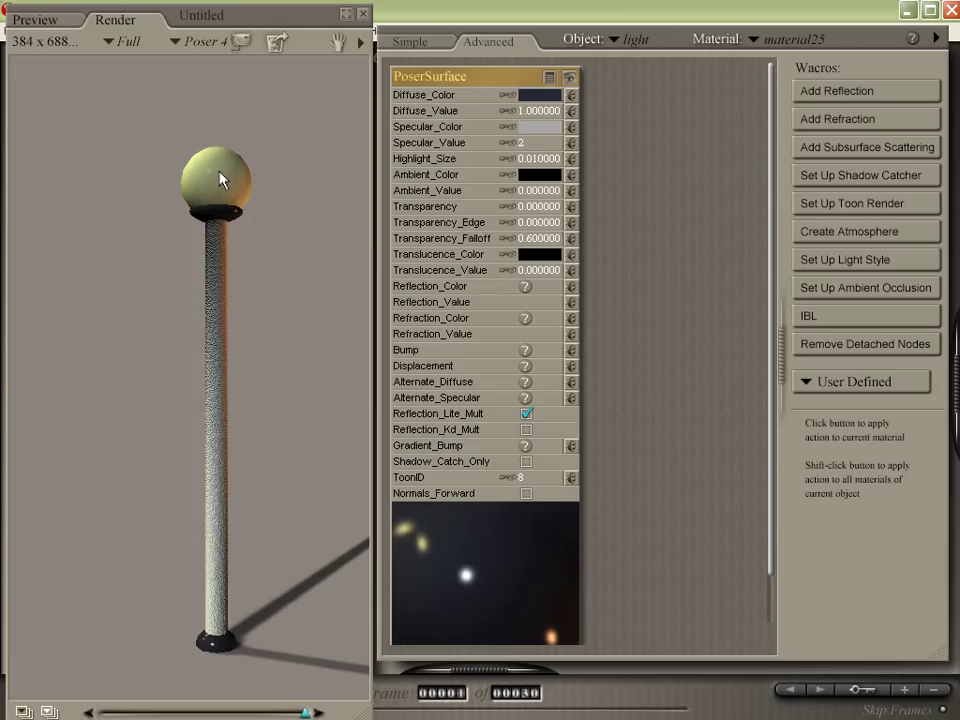
pyautogui.click(244, 362)
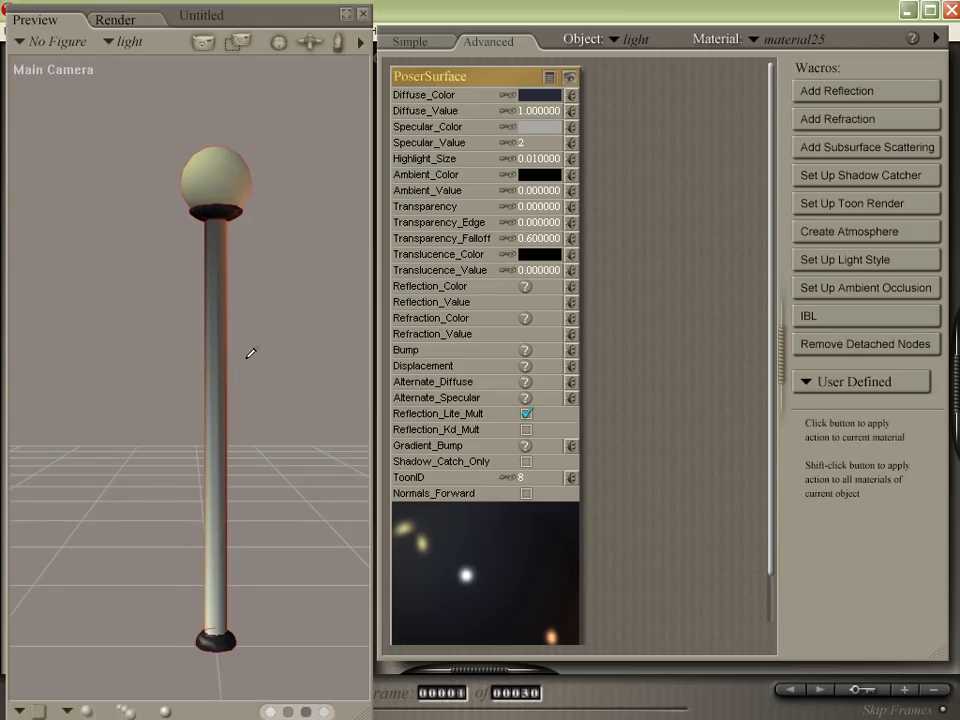